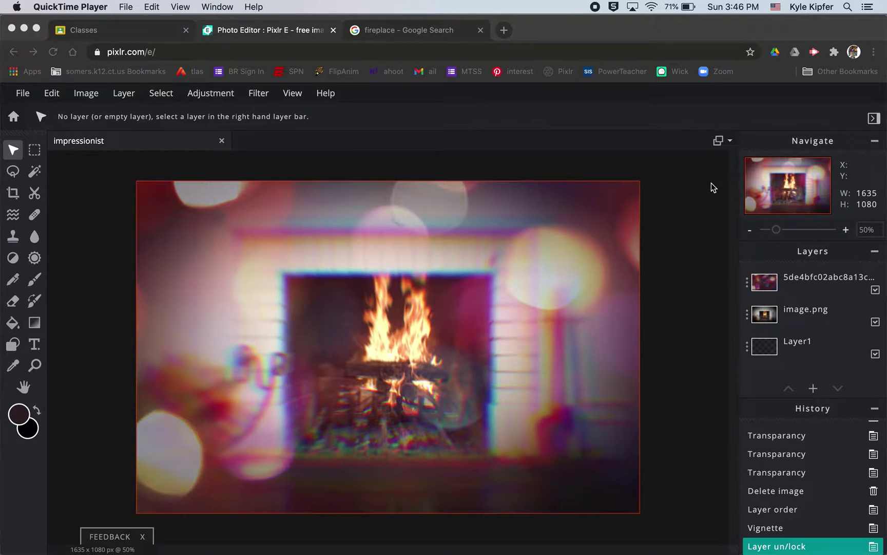
- Copy the white-brick fireplace photo (3863 × 2577) from the Google Images fireplace results
{"action": "left_click", "coordinate": [683, 188]}
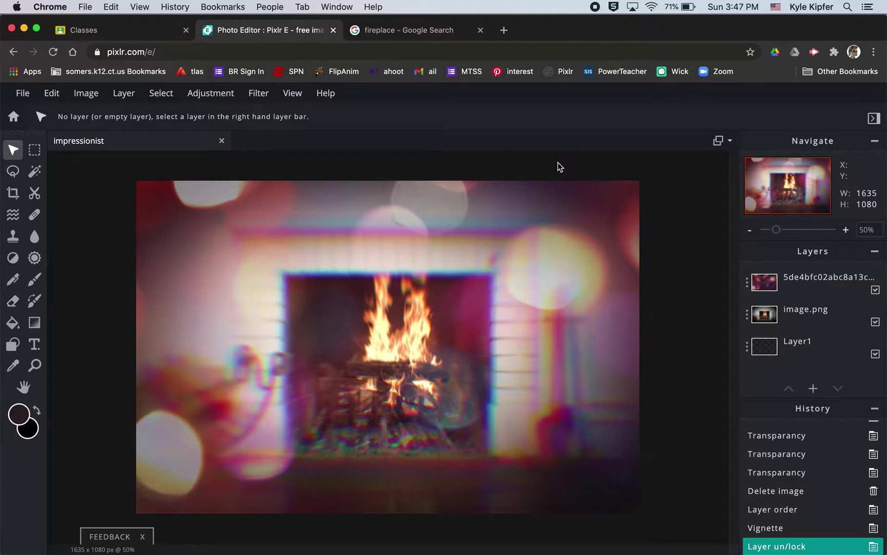
{"action": "left_click", "coordinate": [444, 33]}
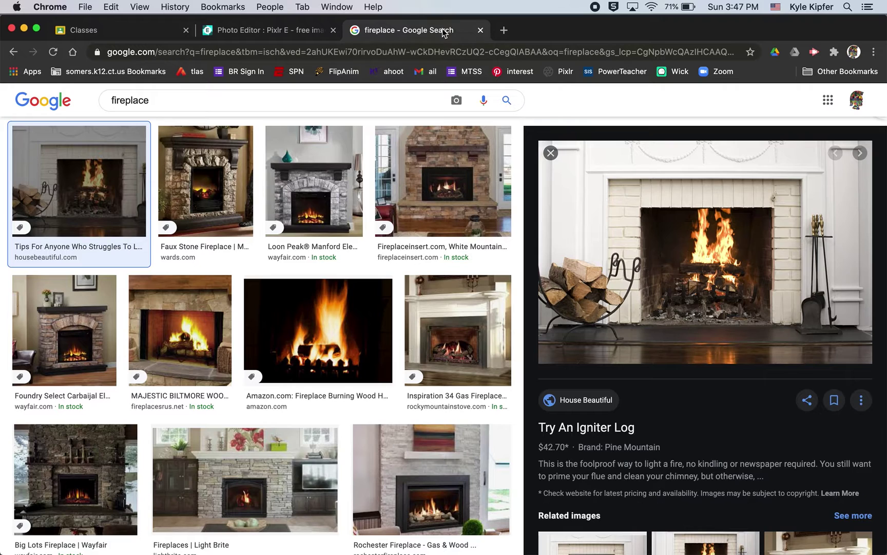
{"action": "right_click", "coordinate": [710, 271]}
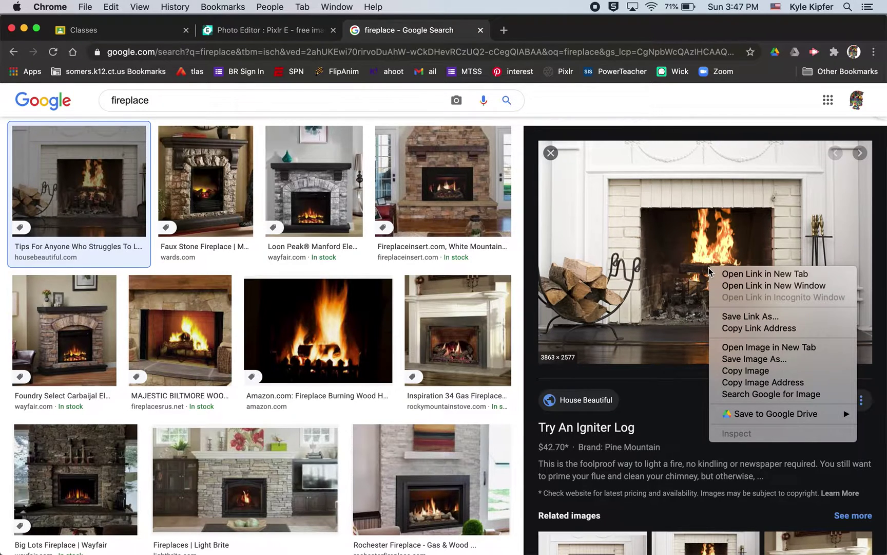
{"action": "left_click", "coordinate": [762, 370]}
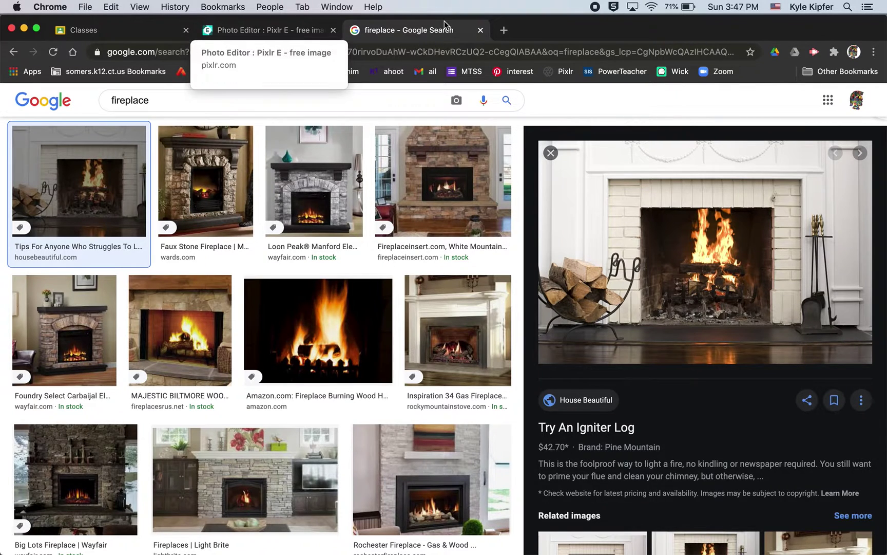
- Close the search tab and create a new Full HD 1920 × 1080 image named impressionism
{"action": "left_click", "coordinate": [481, 31]}
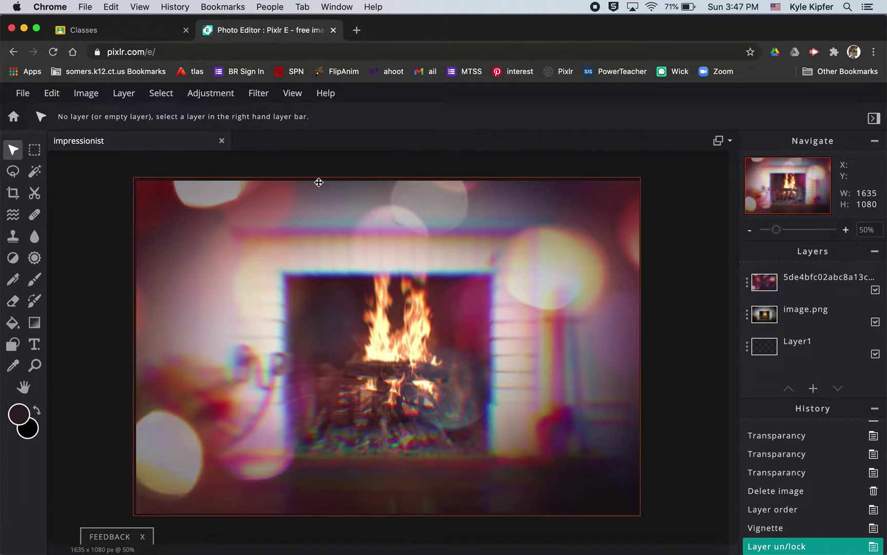
{"action": "left_click", "coordinate": [14, 118]}
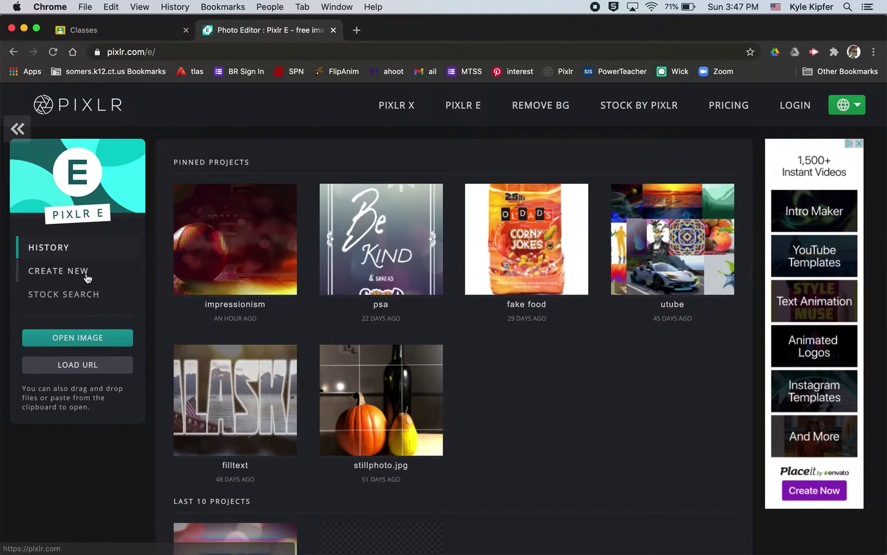
{"action": "left_click", "coordinate": [86, 277]}
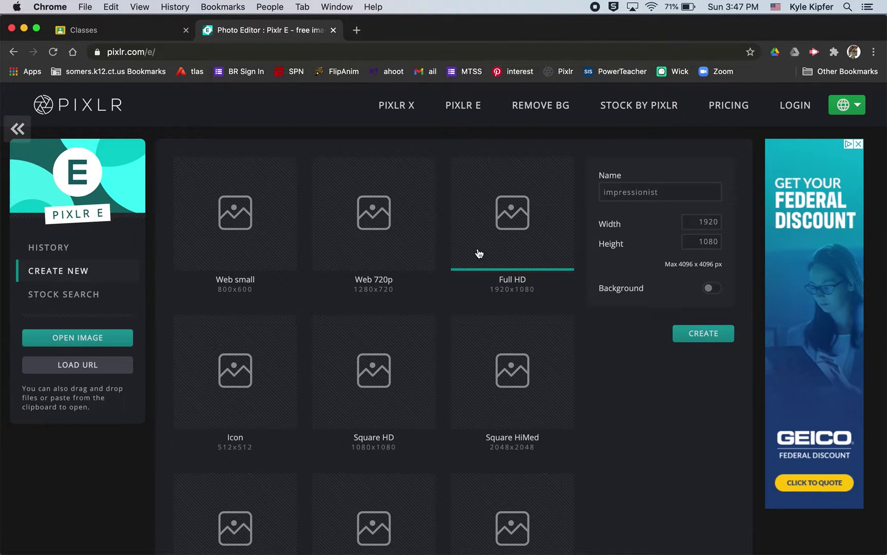
{"action": "left_click", "coordinate": [672, 192]}
{"action": "key", "text": "BackSpace"}
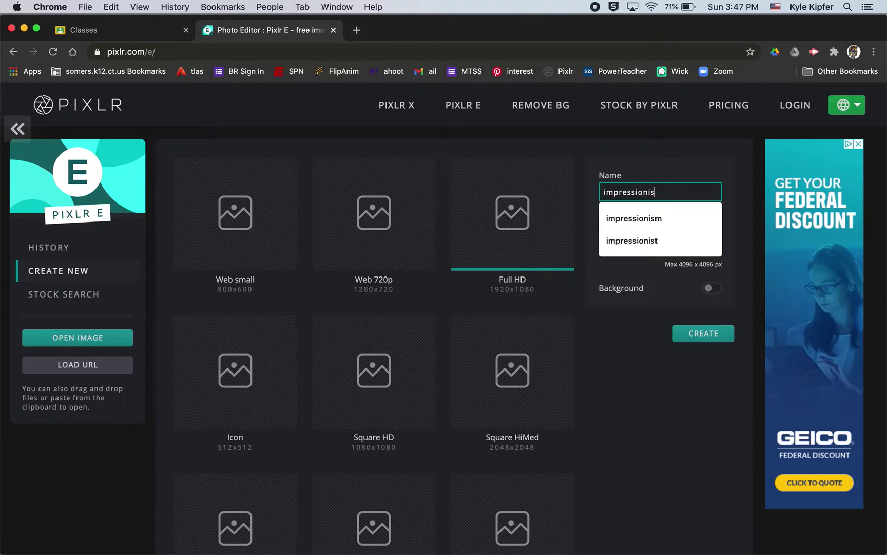
{"action": "key", "text": "Down"}
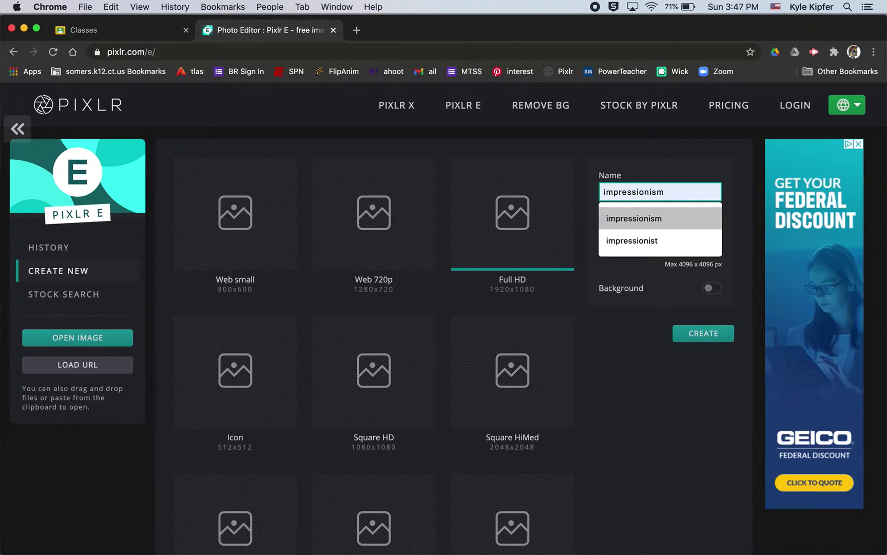
{"action": "left_click", "coordinate": [665, 223]}
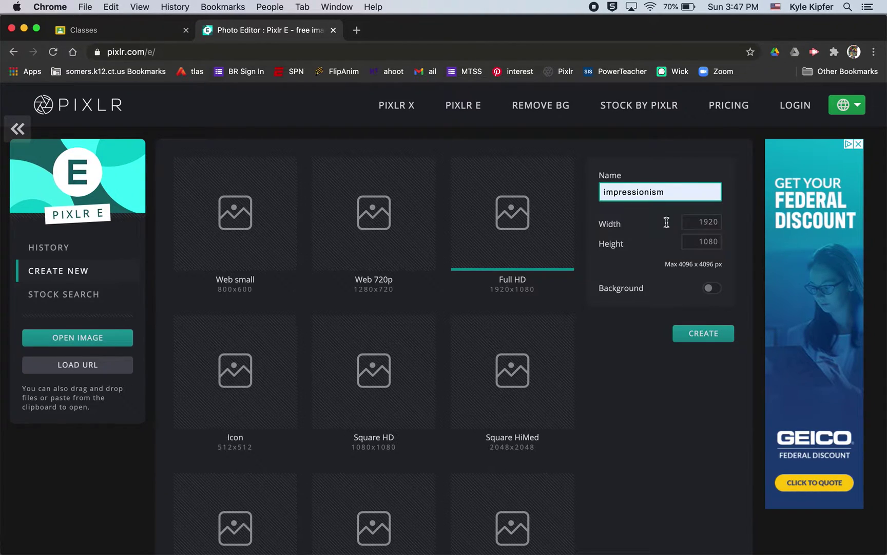
{"action": "left_click", "coordinate": [710, 335]}
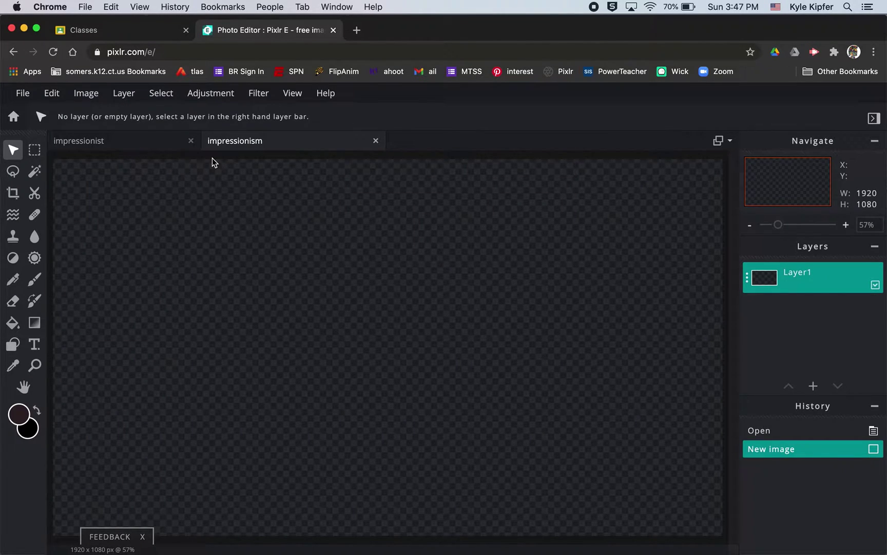
- Paste the copied fireplace photo into the impressionism canvas and shift it toward the mantel
{"action": "left_click", "coordinate": [750, 225]}
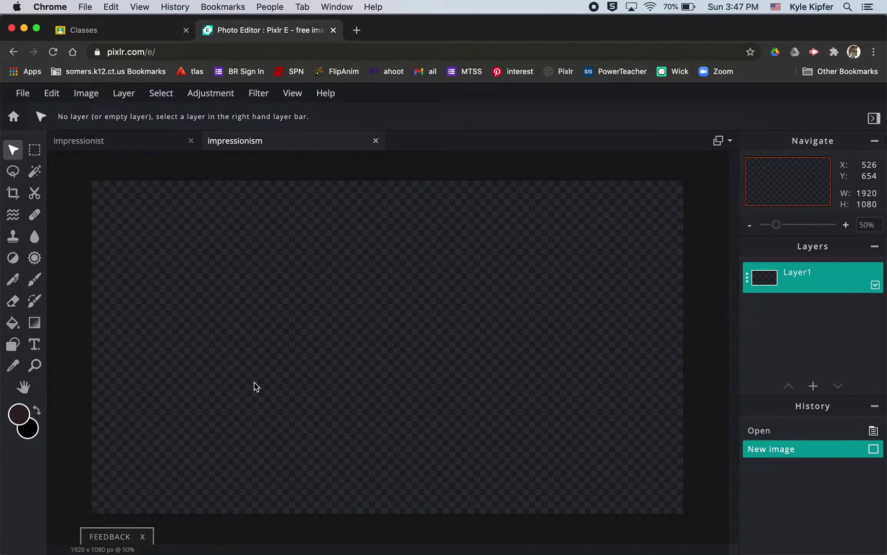
{"action": "key", "text": "super+v"}
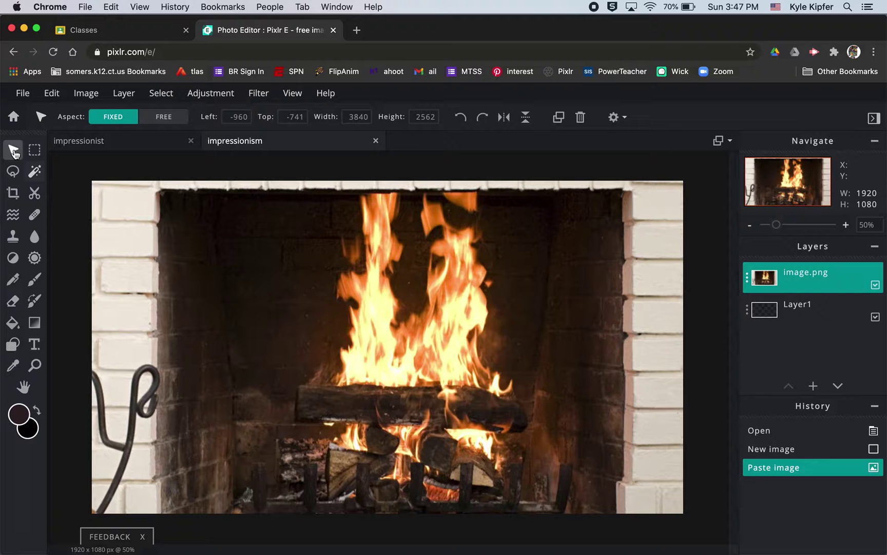
{"action": "left_click_drag", "start_coordinate": [139, 249], "coordinate": [307, 340]}
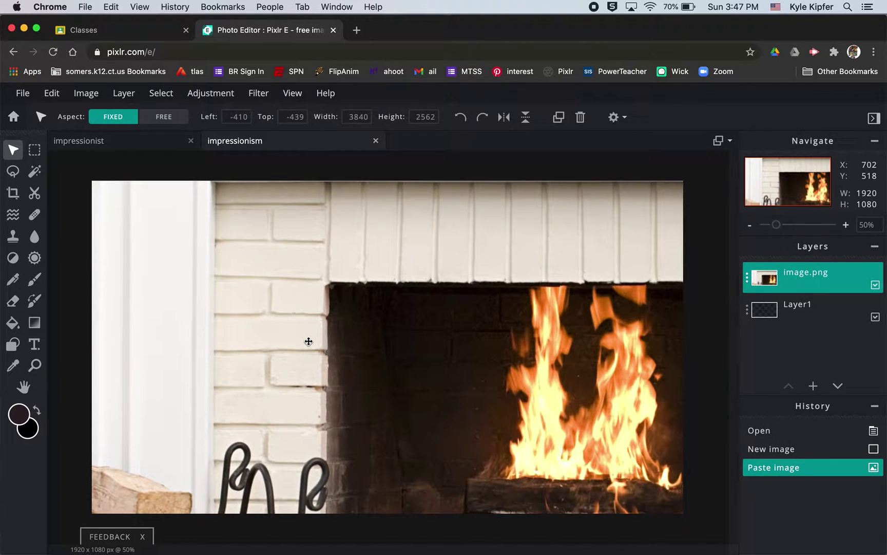
{"action": "left_click_drag", "start_coordinate": [148, 231], "coordinate": [285, 381]}
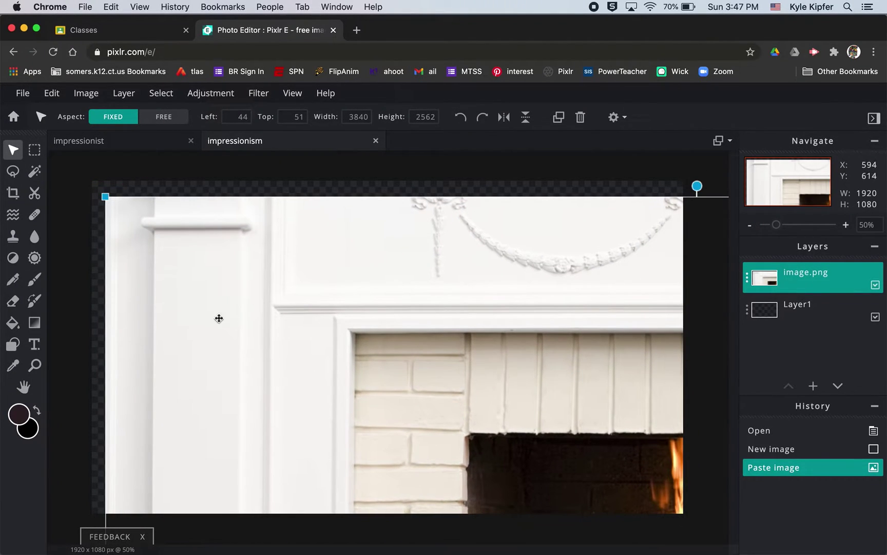
- Scale and align the pasted photo to 1618 × 1080, flush with the canvas top
{"action": "left_click_drag", "start_coordinate": [107, 196], "coordinate": [450, 434]}
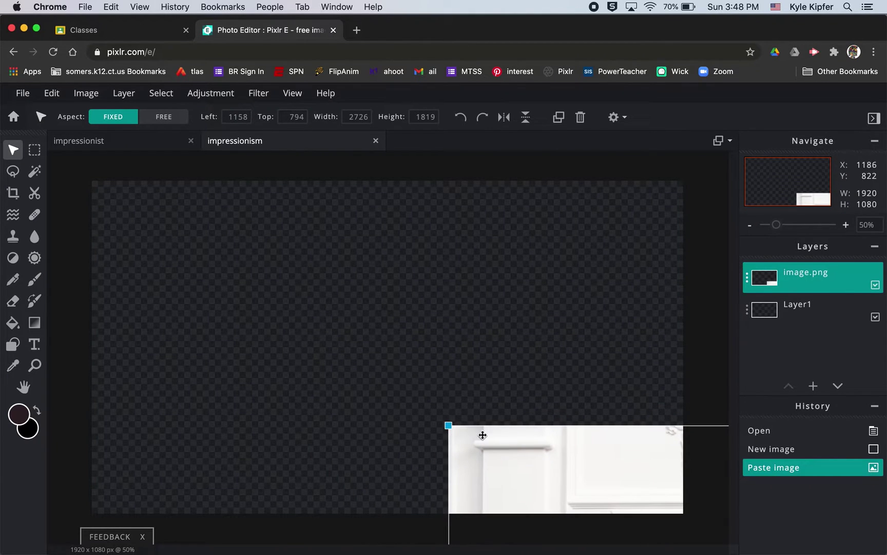
{"action": "left_click_drag", "start_coordinate": [564, 475], "coordinate": [216, 237]}
{"action": "left_click_drag", "start_coordinate": [103, 189], "coordinate": [249, 240]}
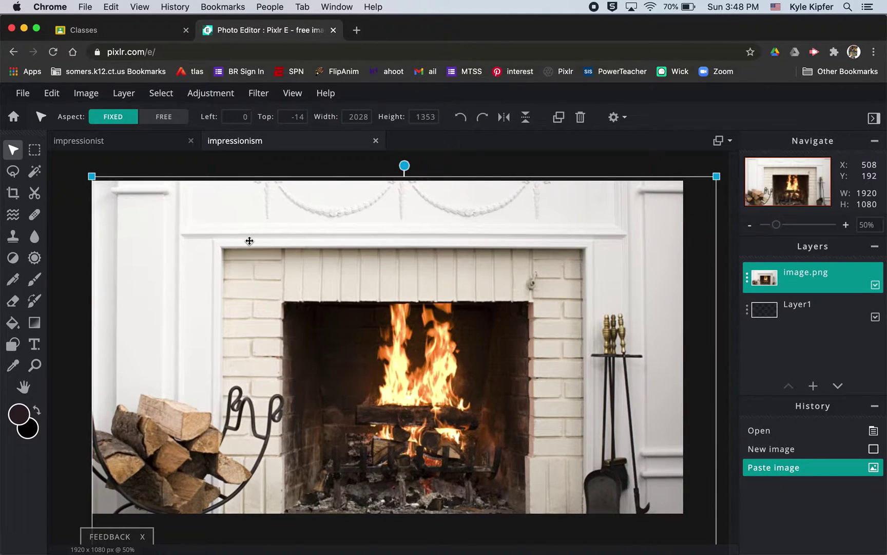
{"action": "left_click_drag", "start_coordinate": [93, 177], "coordinate": [155, 219]}
{"action": "left_click_drag", "start_coordinate": [343, 313], "coordinate": [305, 271]}
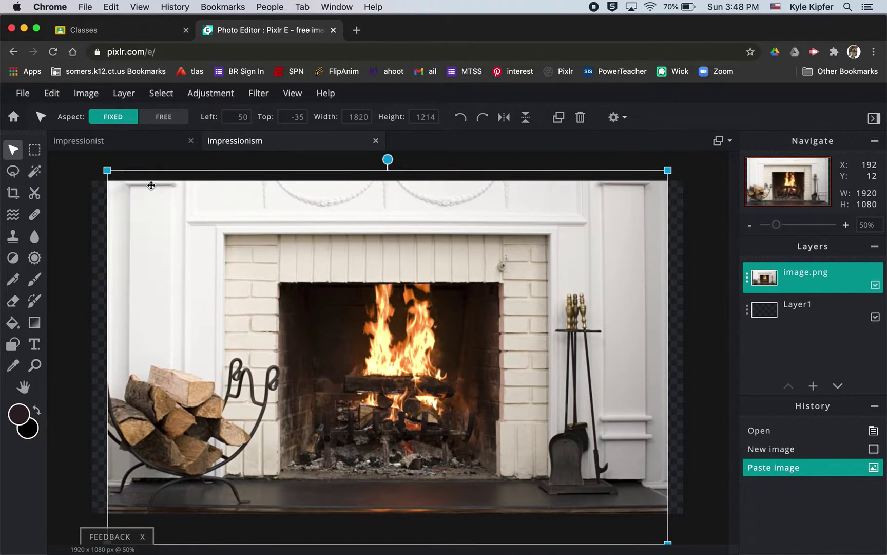
{"action": "left_click_drag", "start_coordinate": [108, 172], "coordinate": [190, 226]}
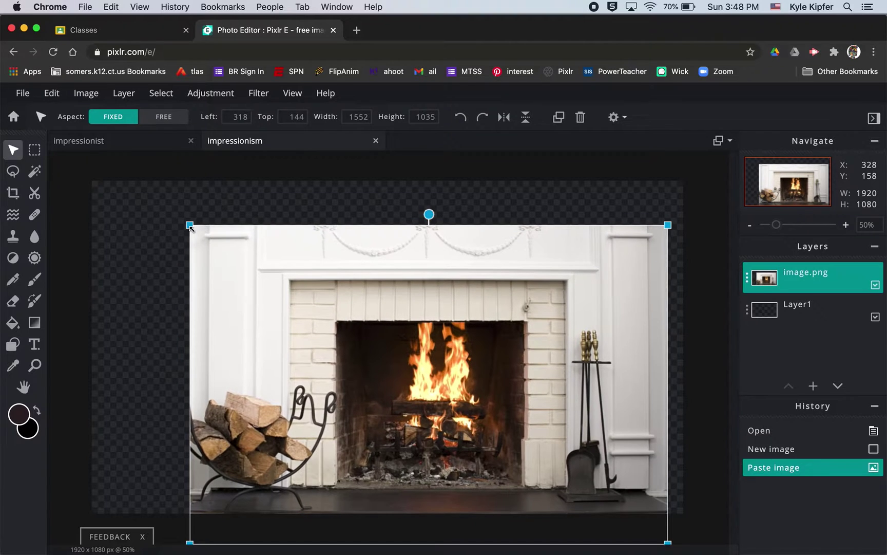
{"action": "left_click_drag", "start_coordinate": [238, 277], "coordinate": [189, 231]}
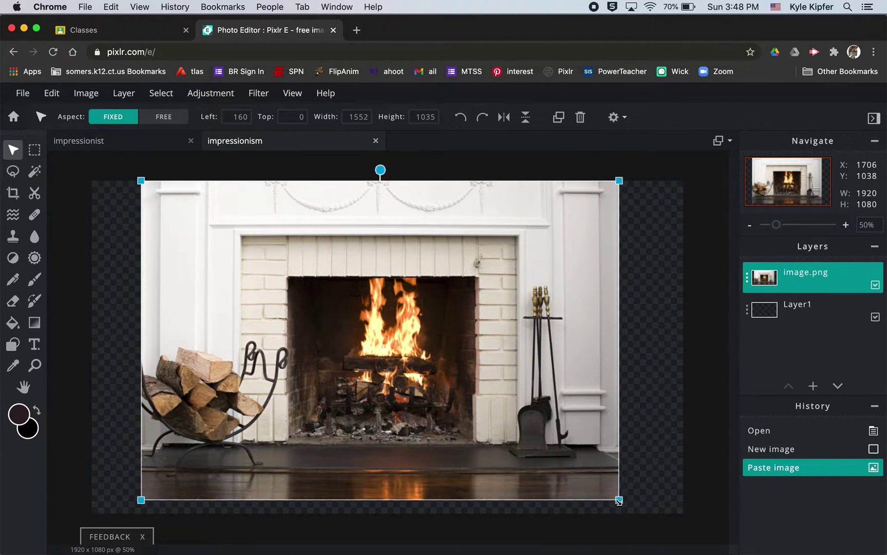
{"action": "left_click_drag", "start_coordinate": [619, 501], "coordinate": [639, 513]}
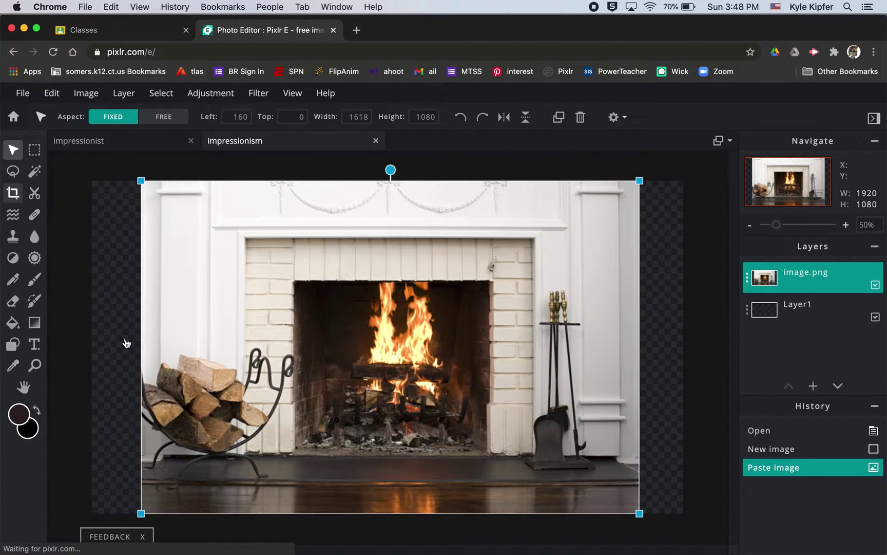
- Crop the canvas to 1616 × 1080, trimming the empty strips on both sides of the photo
{"action": "key", "text": "c"}
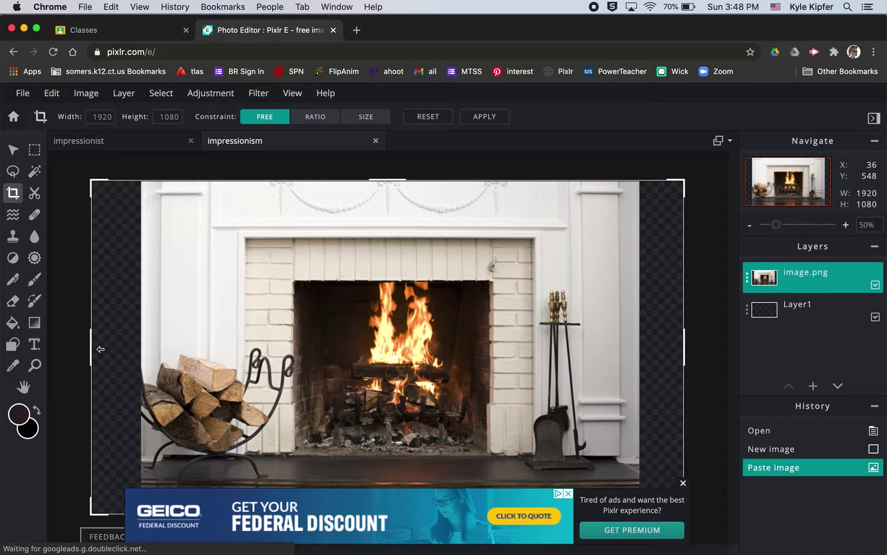
{"action": "left_click_drag", "start_coordinate": [91, 349], "coordinate": [139, 348]}
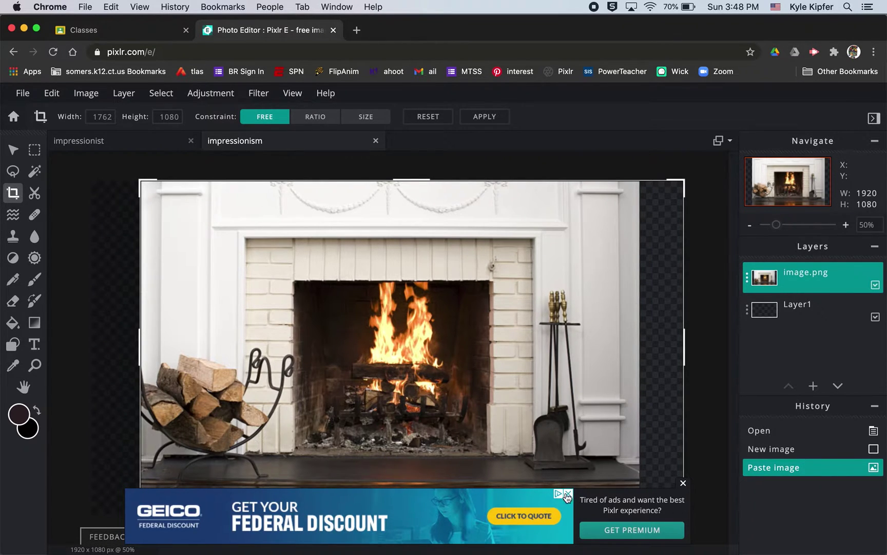
{"action": "left_click", "coordinate": [568, 493]}
{"action": "left_click_drag", "start_coordinate": [684, 351], "coordinate": [639, 354]}
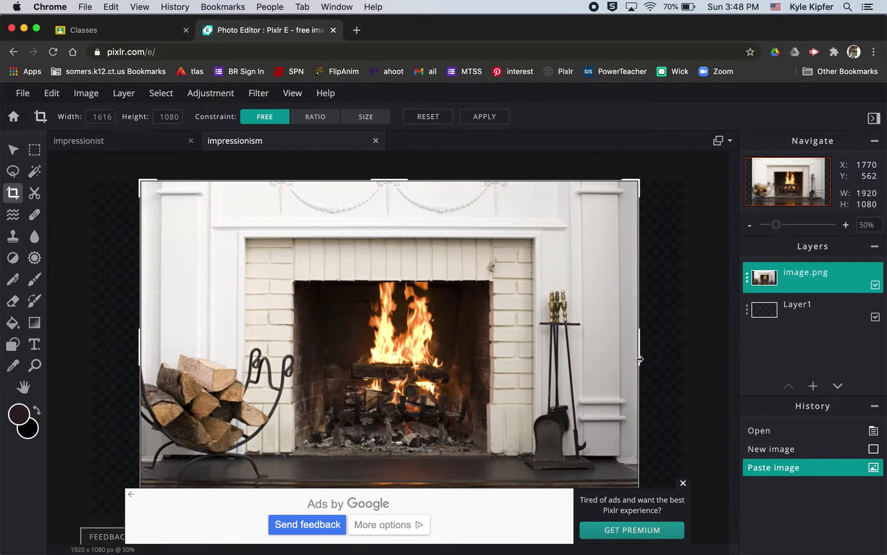
{"action": "left_click", "coordinate": [685, 485]}
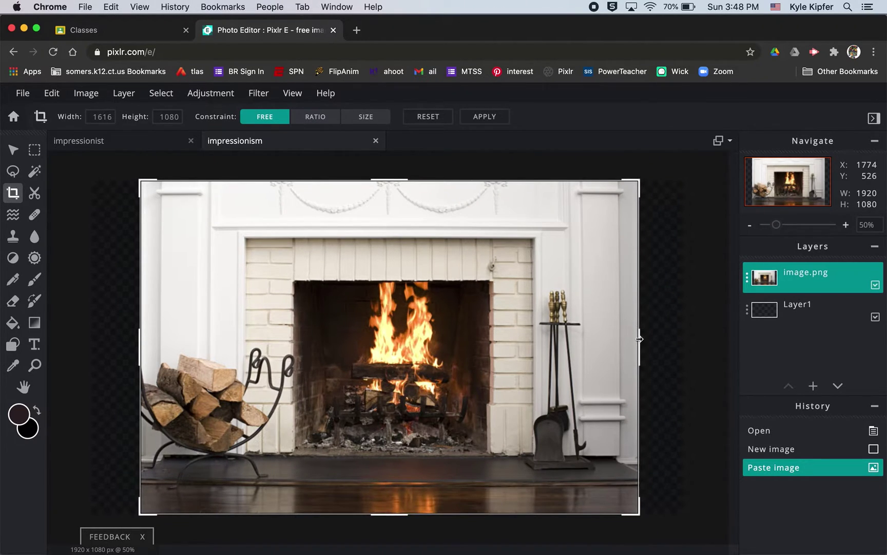
{"action": "left_click_drag", "start_coordinate": [636, 349], "coordinate": [638, 352]}
{"action": "left_click", "coordinate": [491, 118]}
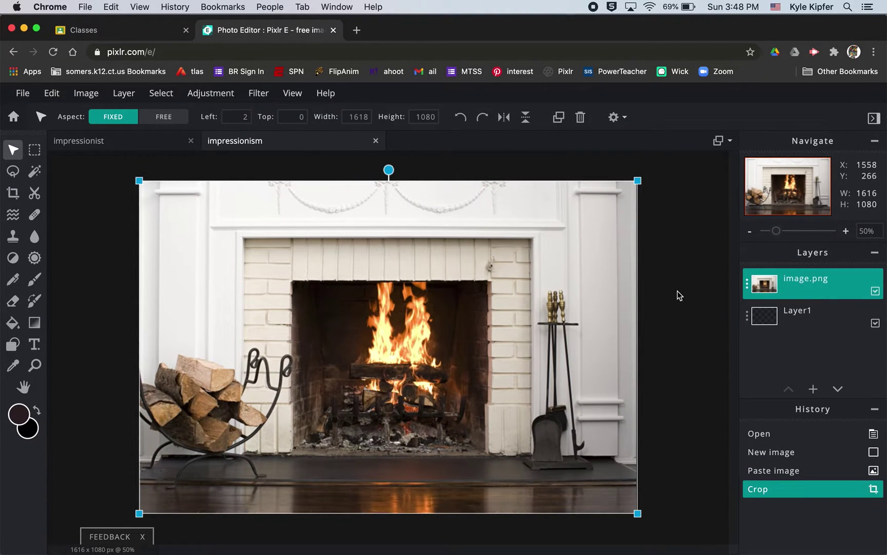
{"action": "left_click", "coordinate": [696, 312]}
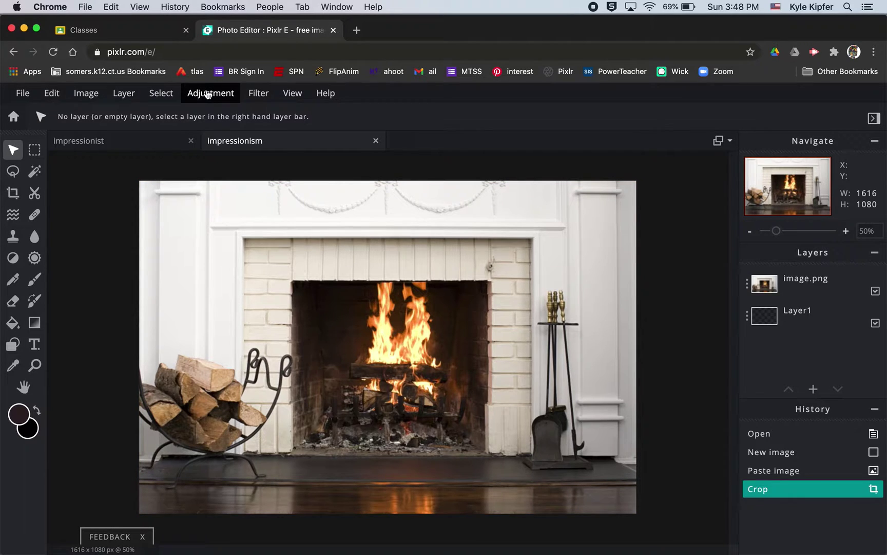
- Select the photo layer and switch to the blur brush tool
{"action": "left_click", "coordinate": [259, 97]}
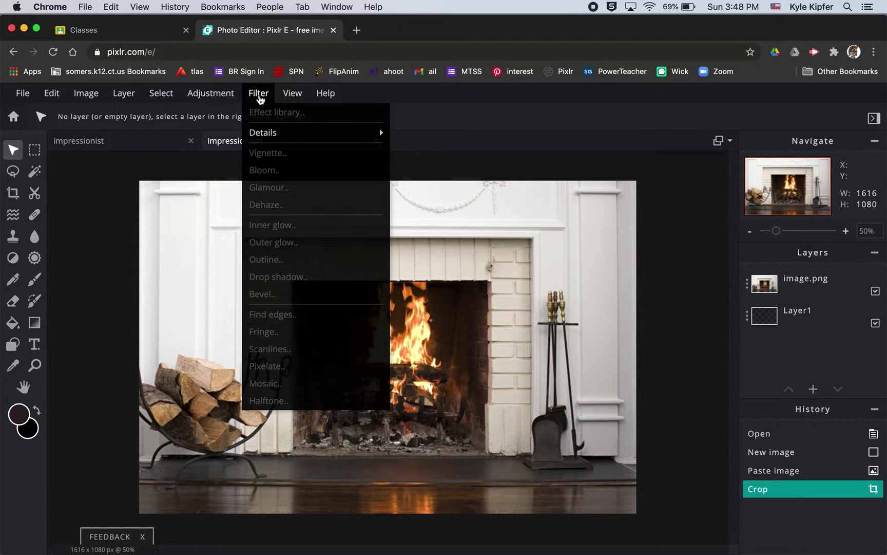
{"action": "left_click", "coordinate": [260, 97]}
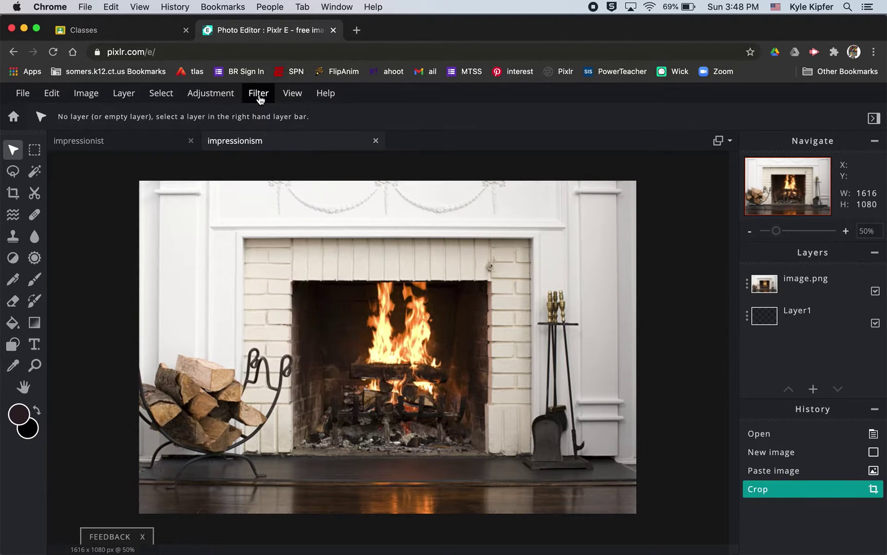
{"action": "left_click", "coordinate": [812, 285]}
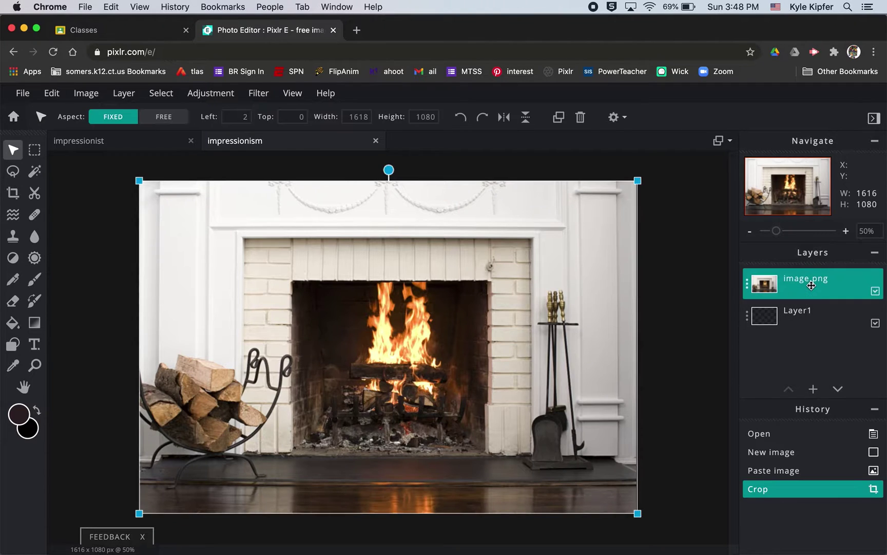
{"action": "left_click", "coordinate": [261, 97]}
{"action": "left_click", "coordinate": [35, 237]}
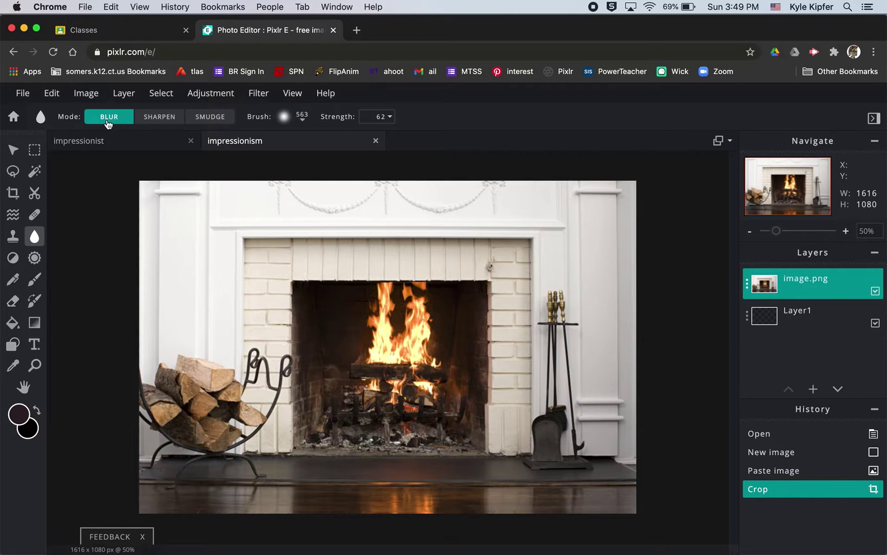
- Set the blur brush to 507 px at strength 100 and paint over the log pile
{"action": "left_click", "coordinate": [302, 121]}
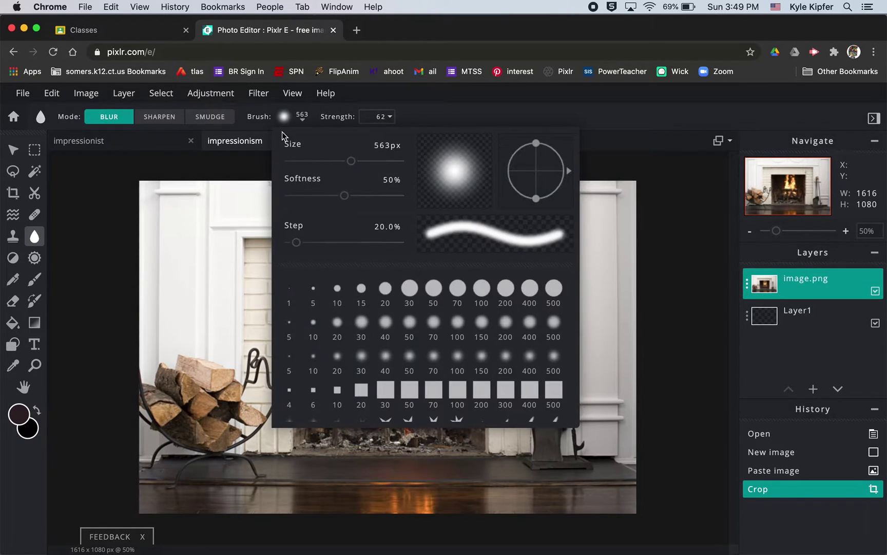
{"action": "left_click_drag", "start_coordinate": [351, 163], "coordinate": [346, 163]}
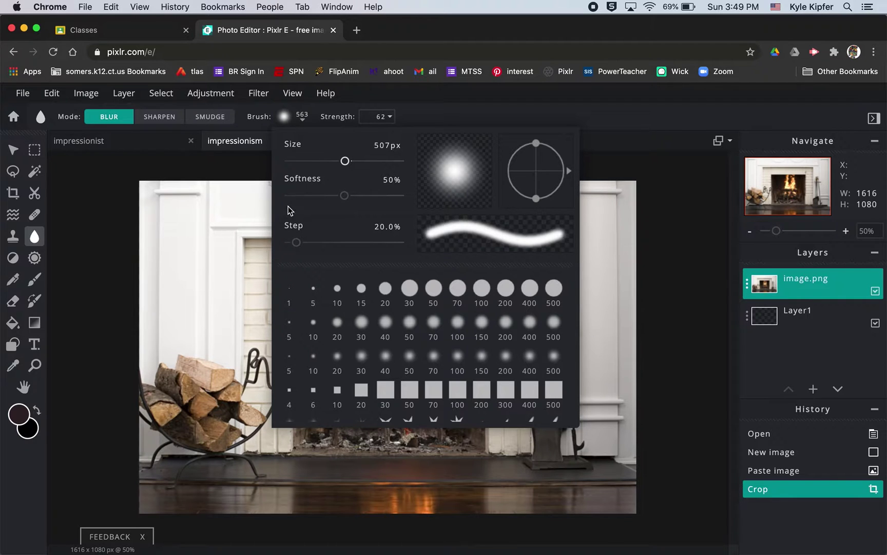
{"action": "left_click", "coordinate": [200, 174]}
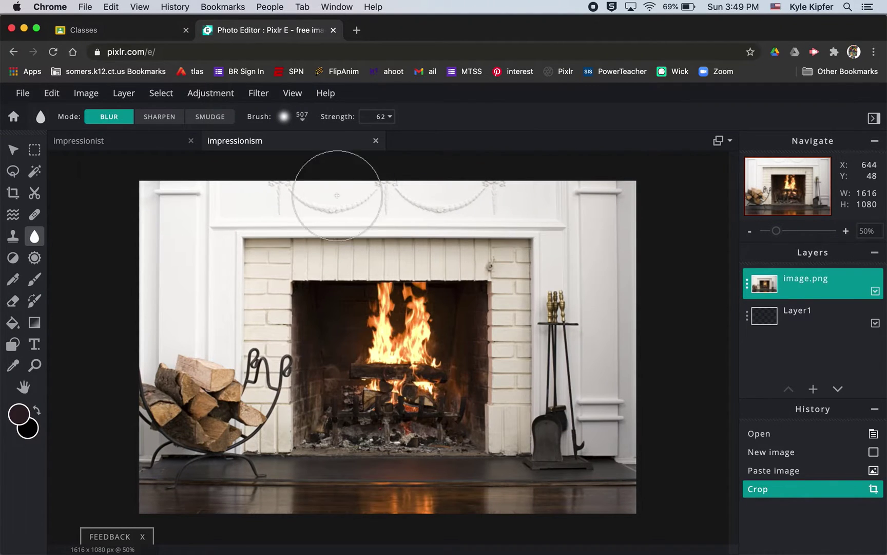
{"action": "left_click", "coordinate": [390, 117]}
{"action": "left_click_drag", "start_coordinate": [352, 137], "coordinate": [391, 138]}
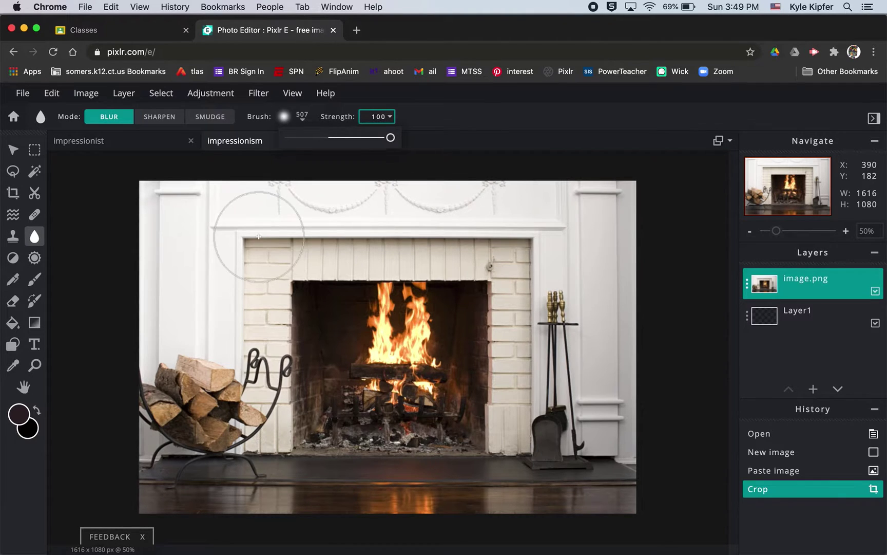
{"action": "mouse_move", "coordinate": [191, 402]}
{"action": "left_mouse_down"}
{"action": "mouse_move", "coordinate": [190, 436]}
{"action": "mouse_move", "coordinate": [161, 425]}
{"action": "mouse_move", "coordinate": [174, 453]}
{"action": "mouse_move", "coordinate": [126, 371]}
{"action": "mouse_move", "coordinate": [177, 483]}
{"action": "mouse_move", "coordinate": [156, 429]}
{"action": "mouse_move", "coordinate": [241, 468]}
{"action": "mouse_move", "coordinate": [156, 296]}
{"action": "mouse_move", "coordinate": [154, 319]}
{"action": "mouse_move", "coordinate": [198, 357]}
{"action": "mouse_move", "coordinate": [254, 477]}
{"action": "left_mouse_up"}
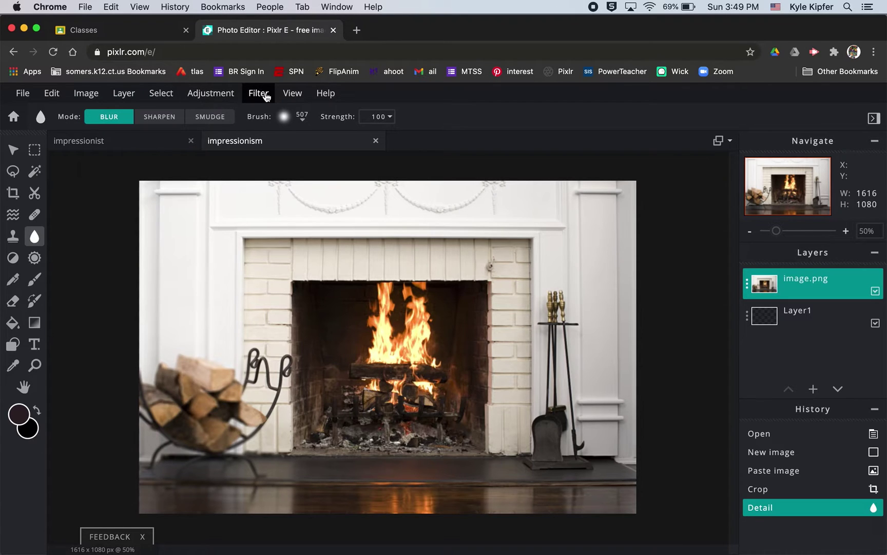
- Apply a Details > Zoom blur with Amount 8%, centred at X 53%, Y 46%
{"action": "left_click", "coordinate": [263, 96]}
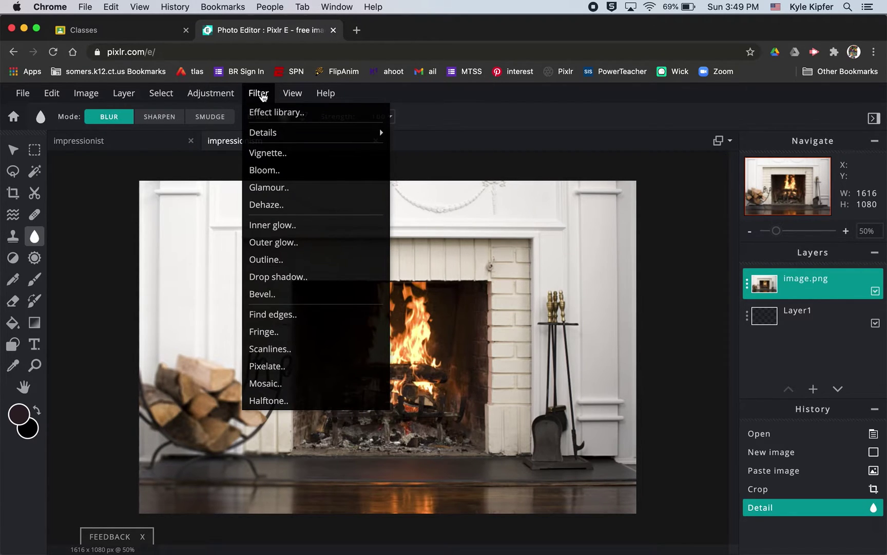
{"action": "mouse_move", "coordinate": [270, 136]}
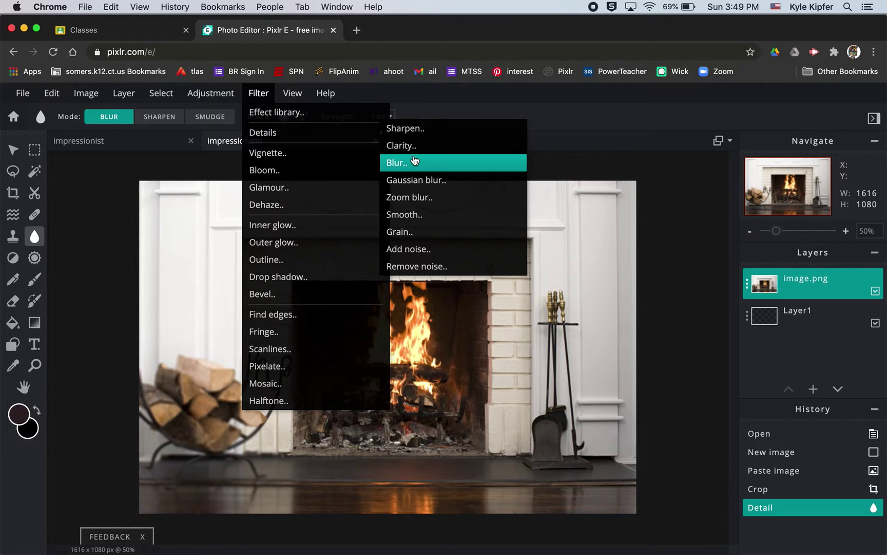
{"action": "left_click", "coordinate": [426, 201]}
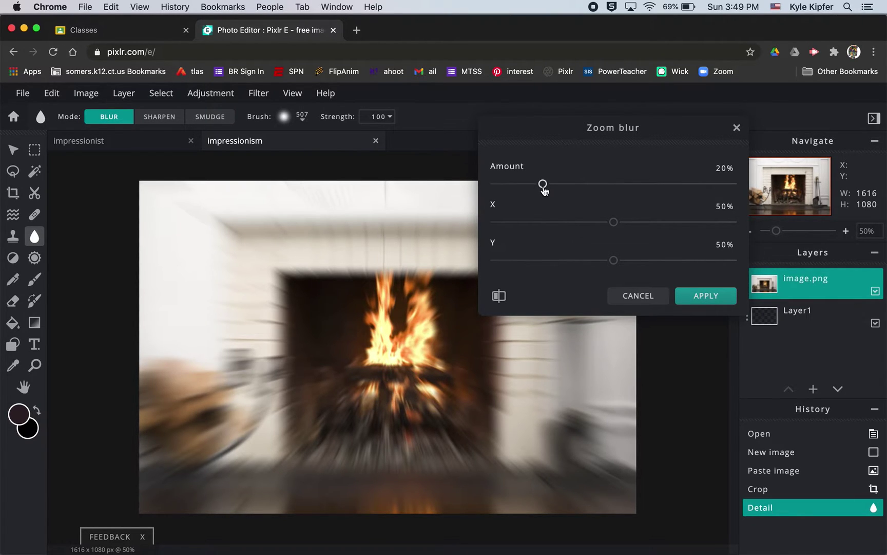
{"action": "left_click_drag", "start_coordinate": [543, 186], "coordinate": [519, 191]}
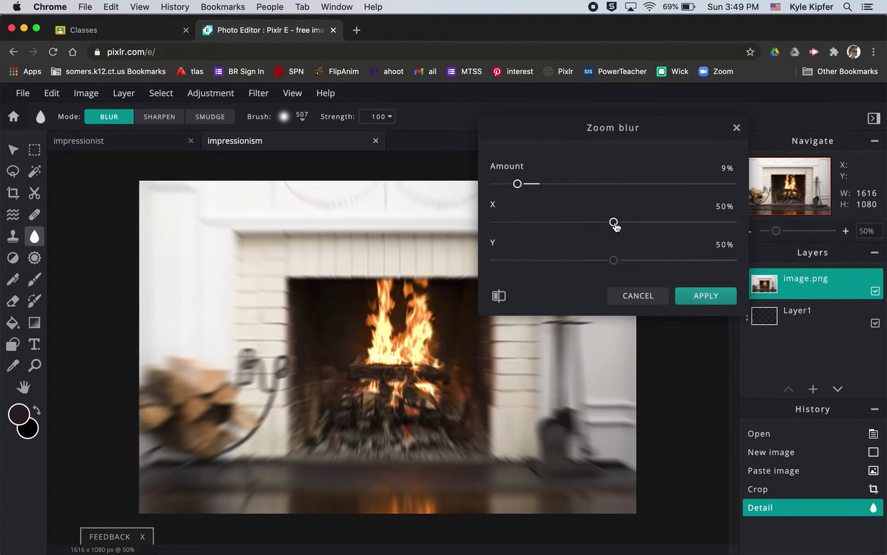
{"action": "left_click_drag", "start_coordinate": [614, 224], "coordinate": [621, 226]}
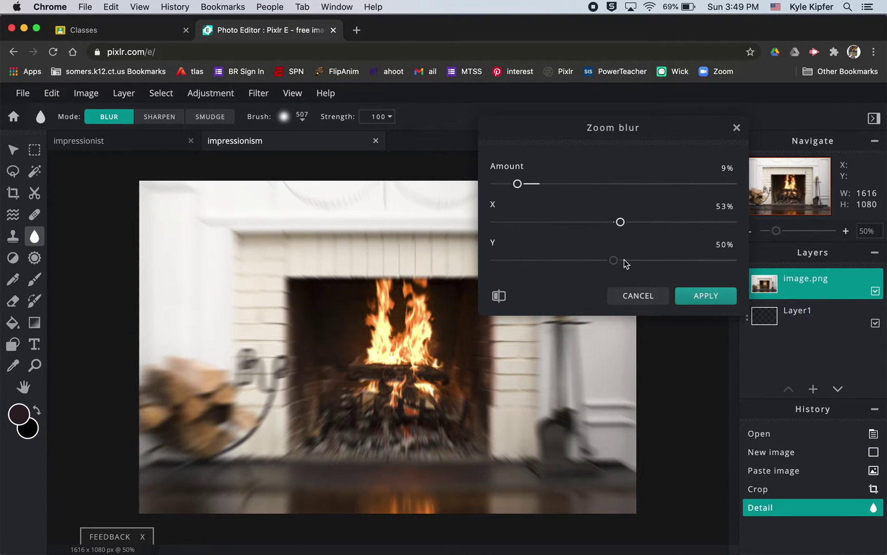
{"action": "mouse_move", "coordinate": [614, 260]}
{"action": "left_mouse_down"}
{"action": "mouse_move", "coordinate": [628, 263]}
{"action": "mouse_move", "coordinate": [599, 263]}
{"action": "left_mouse_up"}
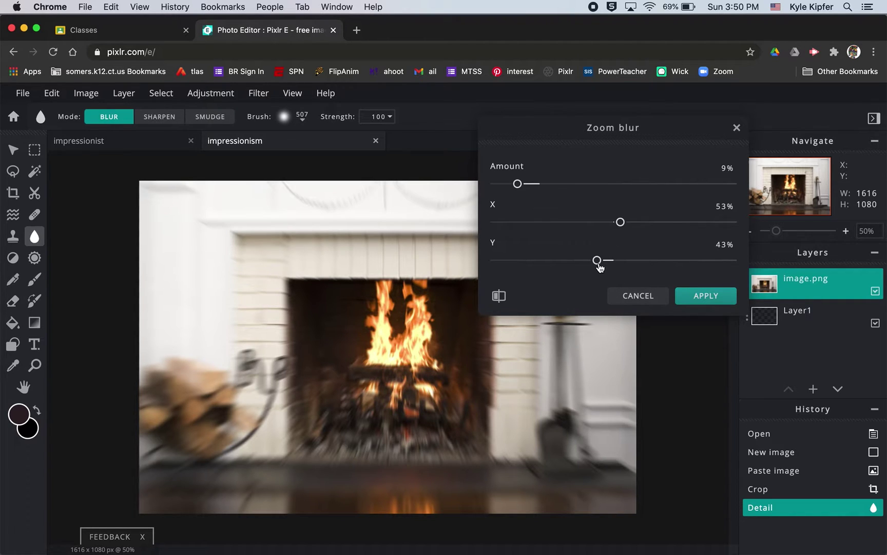
{"action": "left_click_drag", "start_coordinate": [597, 260], "coordinate": [606, 264]}
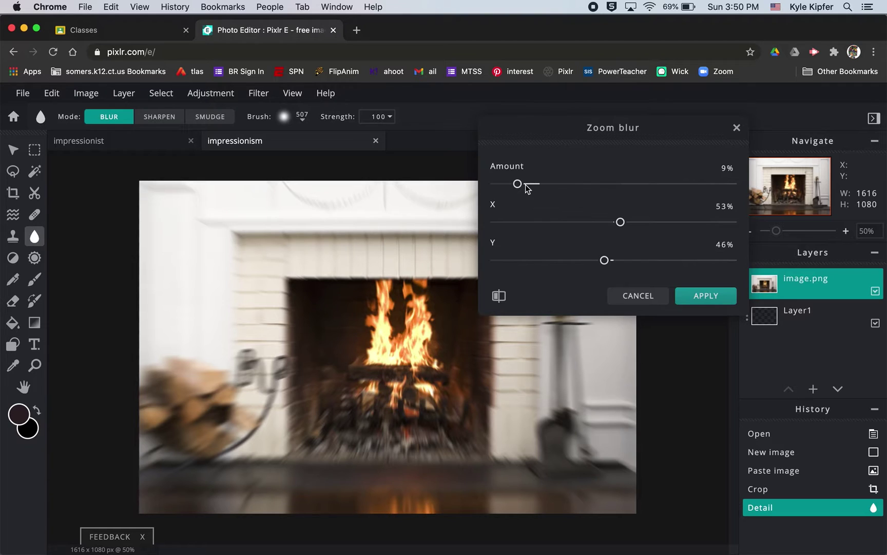
{"action": "left_click_drag", "start_coordinate": [518, 184], "coordinate": [514, 189]}
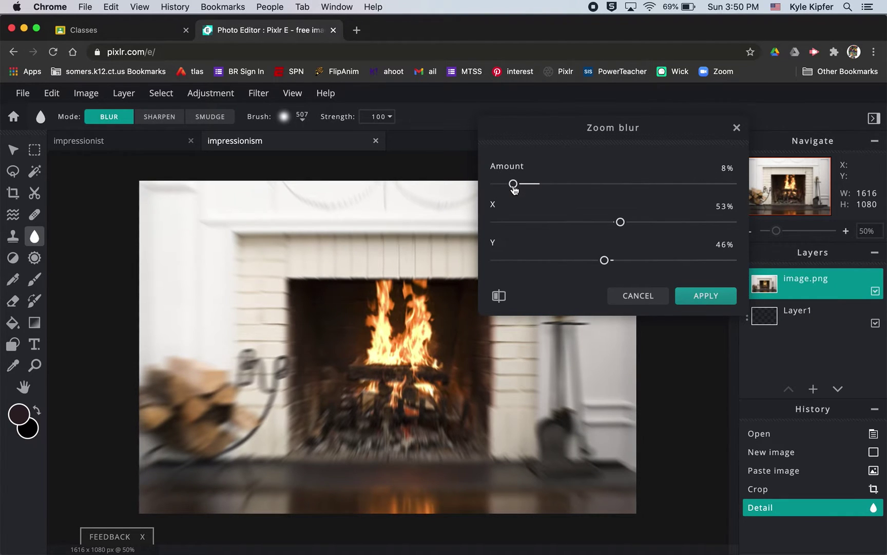
{"action": "left_click", "coordinate": [707, 295]}
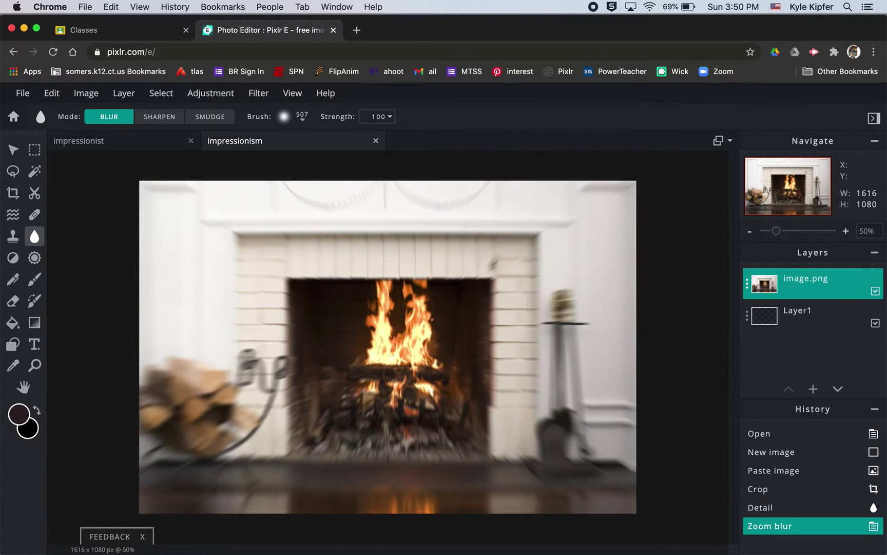
- Open the Effect library and preview the COLORS preset Beyllo on the photo
{"action": "left_click", "coordinate": [256, 99]}
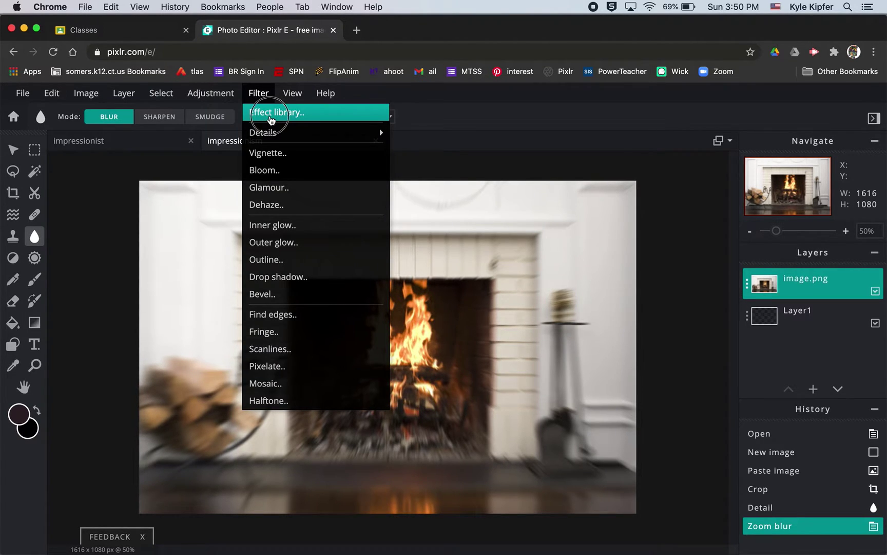
{"action": "left_click", "coordinate": [271, 112]}
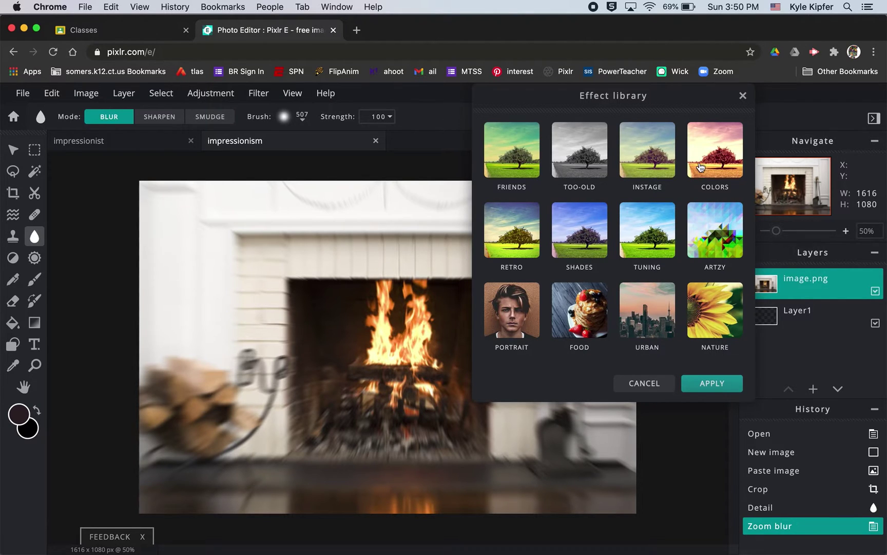
{"action": "left_click", "coordinate": [715, 149]}
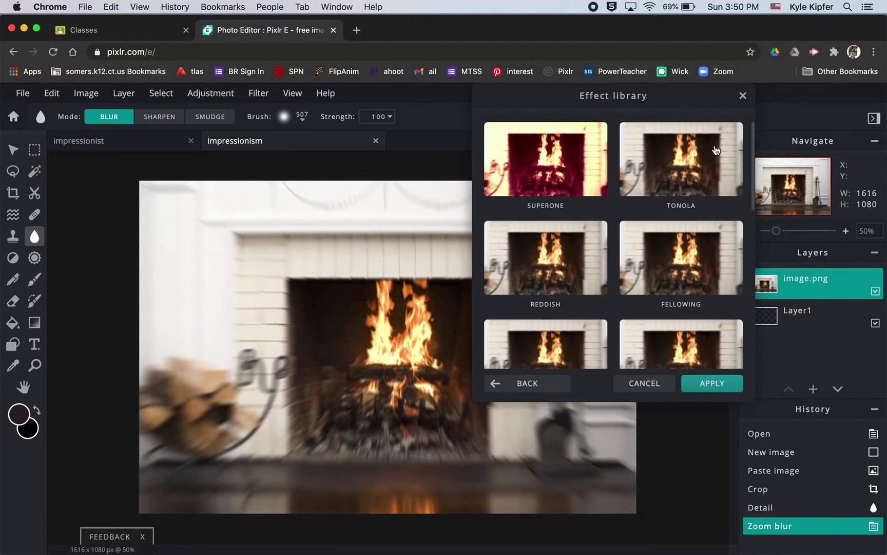
{"action": "scroll", "coordinate": [555, 236], "scroll_direction": "down", "scroll_amount": 3}
{"action": "scroll", "coordinate": [555, 236], "scroll_direction": "down", "scroll_amount": 6}
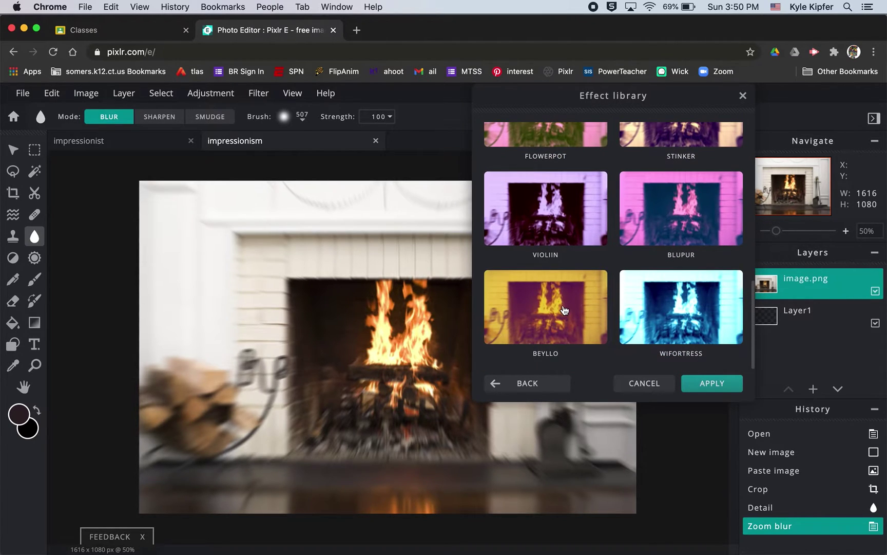
{"action": "left_click", "coordinate": [563, 309]}
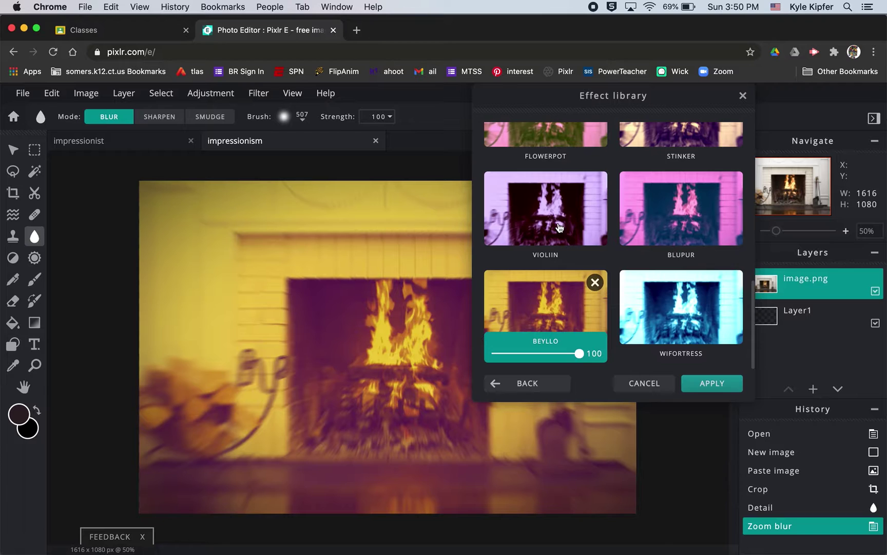
{"action": "scroll", "coordinate": [560, 227], "scroll_direction": "up", "scroll_amount": 8}
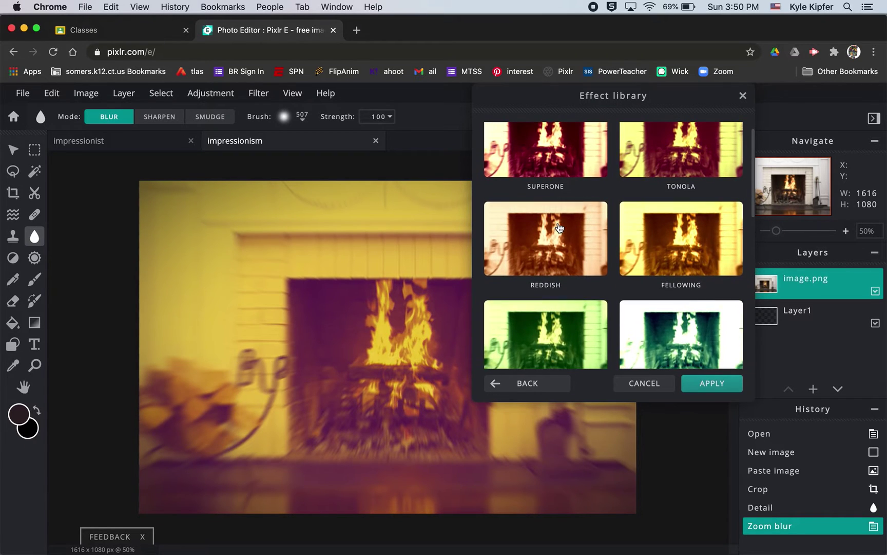
{"action": "scroll", "coordinate": [560, 227], "scroll_direction": "up", "scroll_amount": 1}
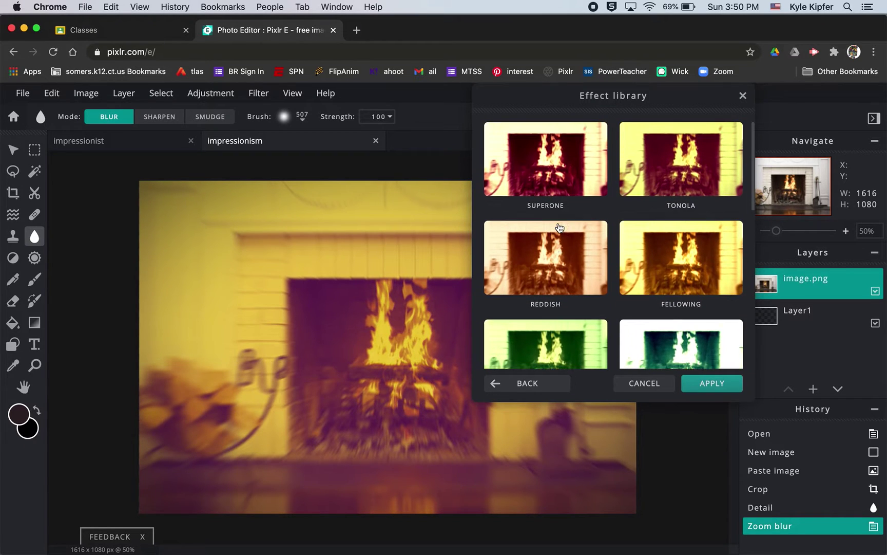
- Return to the effect categories and browse another category's presets
{"action": "left_click", "coordinate": [528, 392]}
{"action": "left_click", "coordinate": [639, 159]}
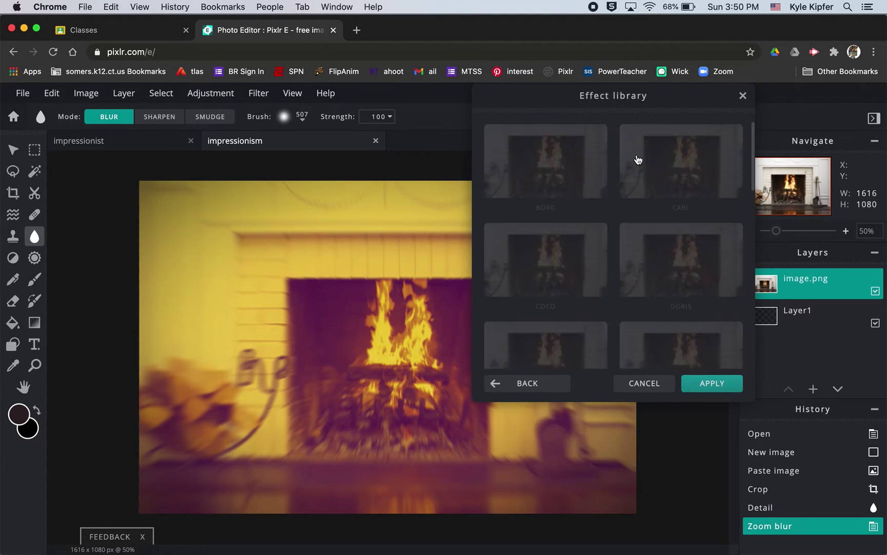
{"action": "scroll", "coordinate": [639, 159], "scroll_direction": "down", "scroll_amount": 5}
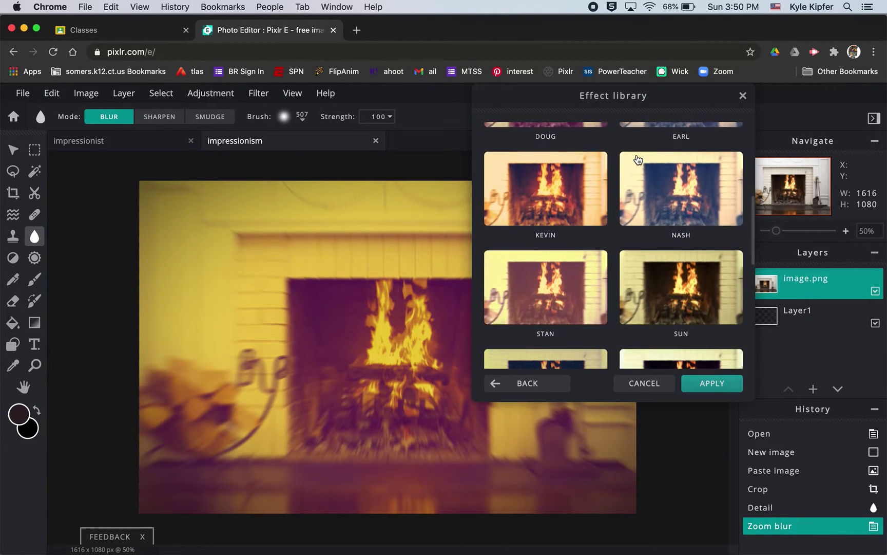
{"action": "scroll", "coordinate": [639, 159], "scroll_direction": "down", "scroll_amount": 7}
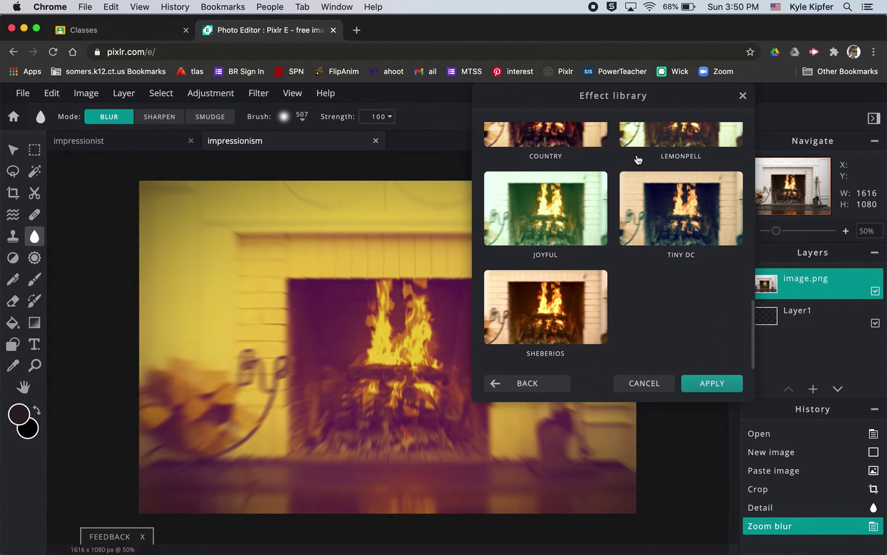
{"action": "scroll", "coordinate": [638, 159], "scroll_direction": "up", "scroll_amount": 12}
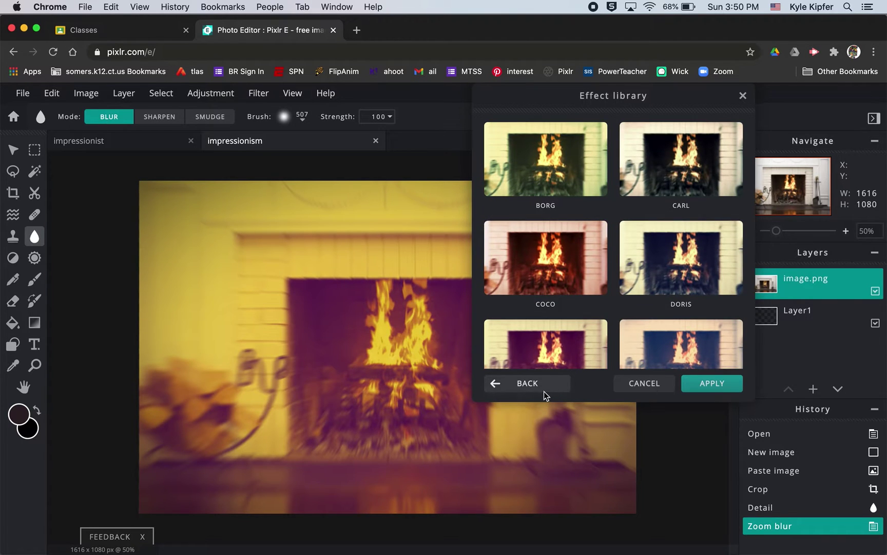
- Apply the ARTZY preset Frank at strength 50, after previewing Atonic
{"action": "left_click", "coordinate": [543, 386]}
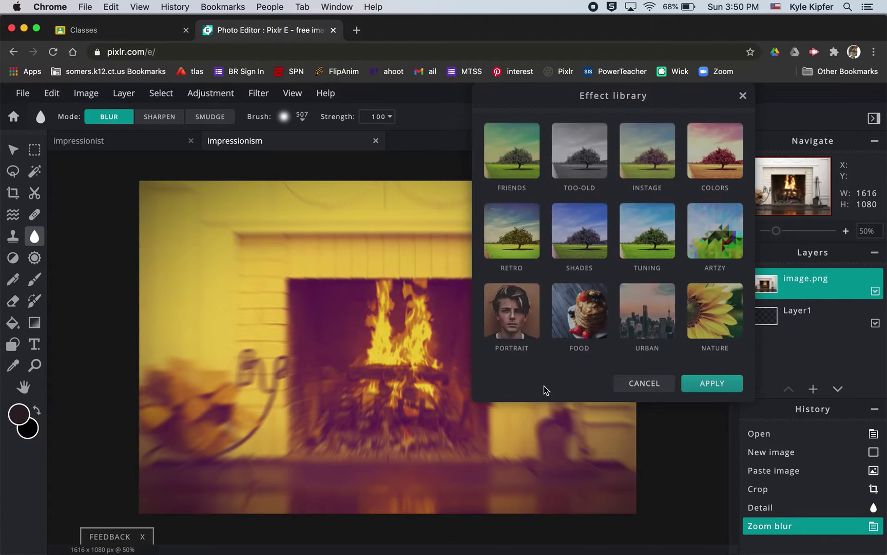
{"action": "left_click", "coordinate": [718, 241]}
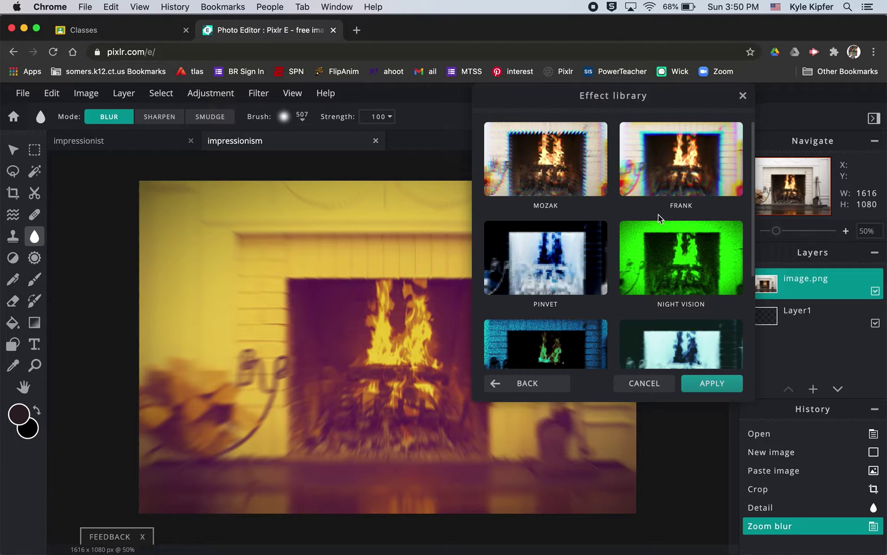
{"action": "scroll", "coordinate": [658, 214], "scroll_direction": "down", "scroll_amount": 4}
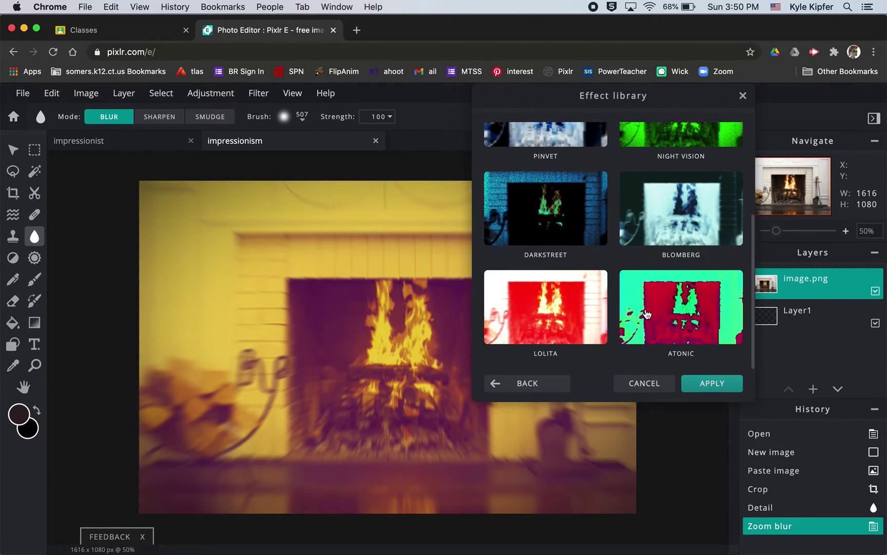
{"action": "left_click", "coordinate": [689, 314]}
{"action": "scroll", "coordinate": [688, 316], "scroll_direction": "up", "scroll_amount": 3}
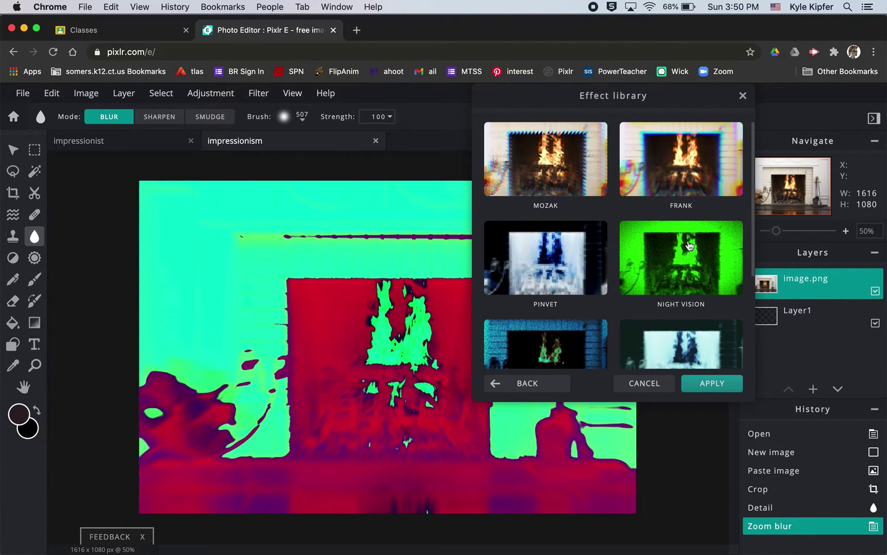
{"action": "left_click", "coordinate": [683, 154]}
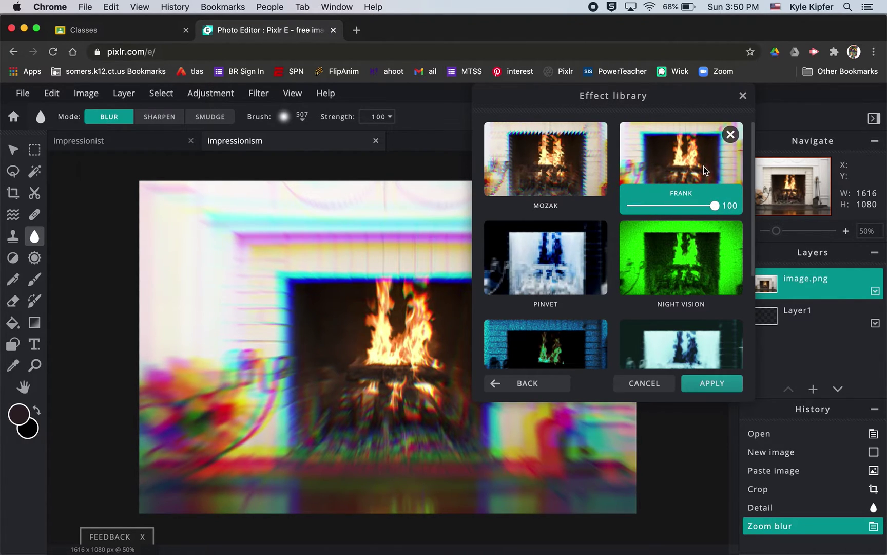
{"action": "left_click_drag", "start_coordinate": [714, 205], "coordinate": [673, 206]}
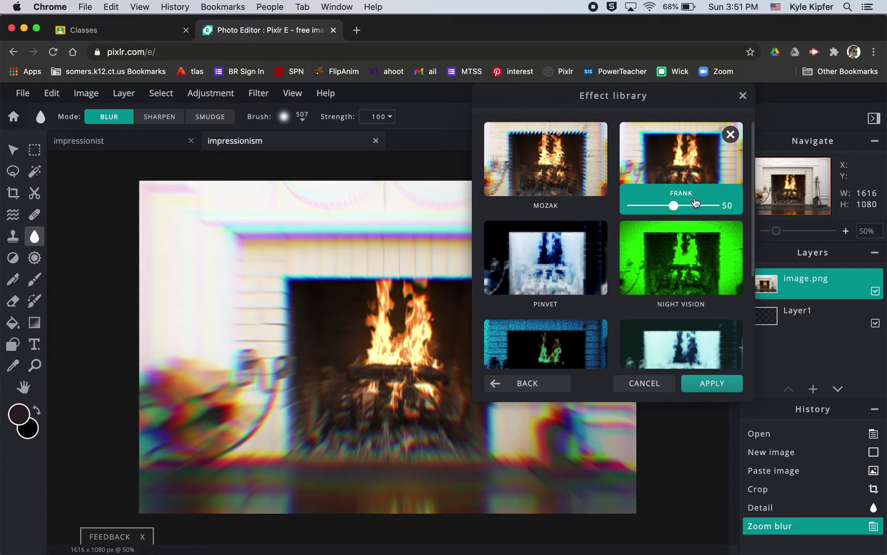
{"action": "left_click", "coordinate": [718, 384]}
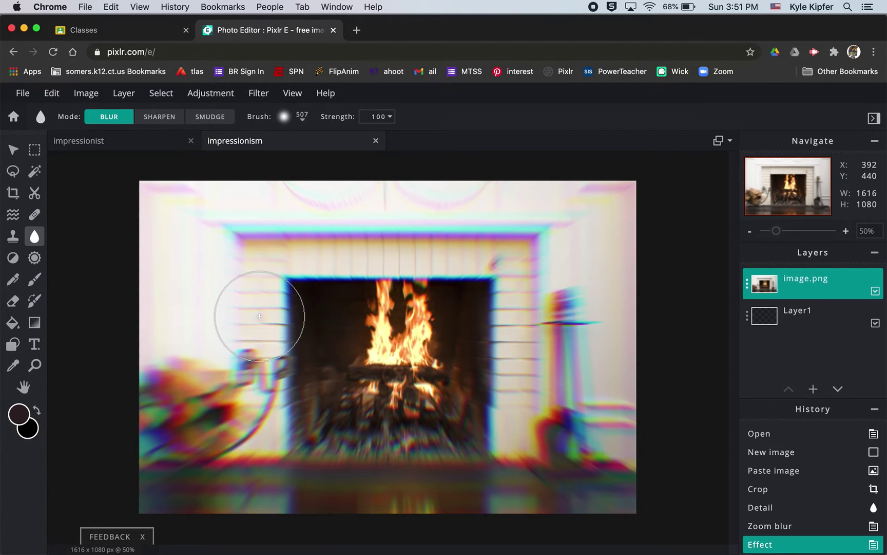
- Open File > Browse Elements and scroll the Overlay categories to reach Bokeh
{"action": "left_click", "coordinate": [15, 97]}
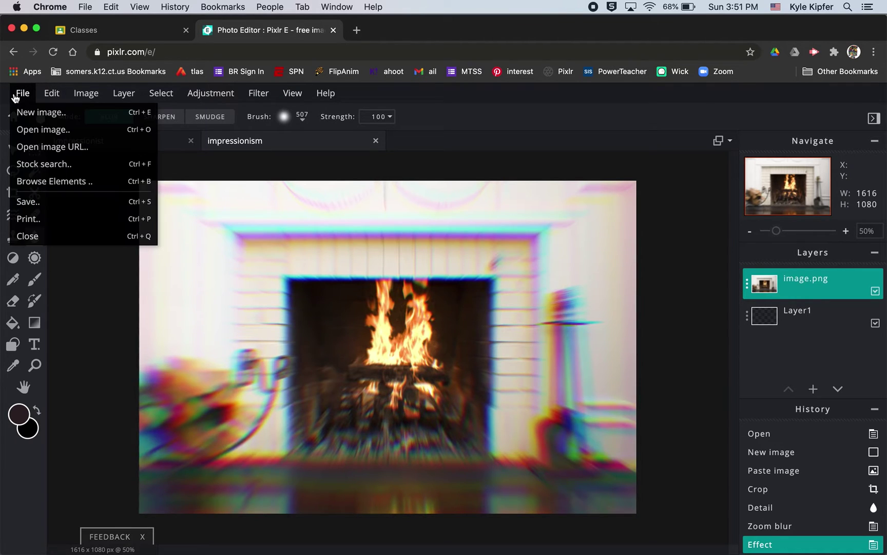
{"action": "left_click", "coordinate": [86, 183]}
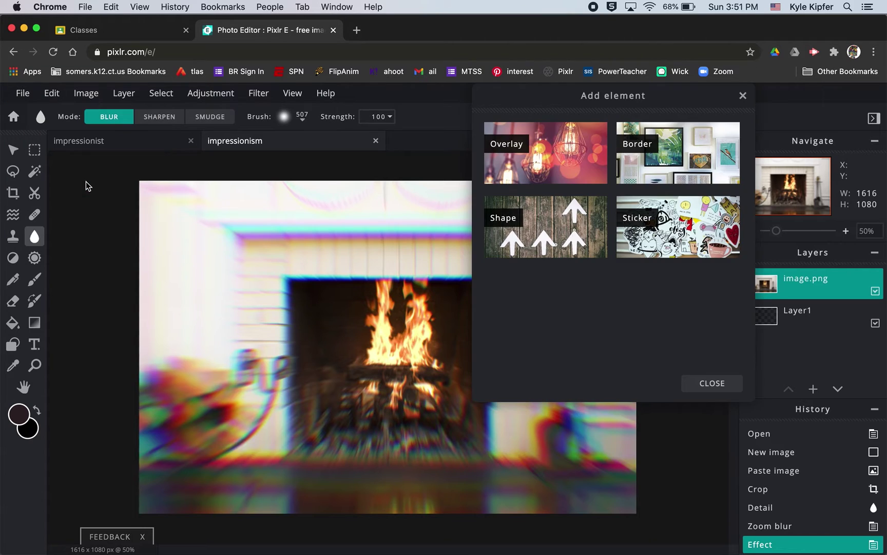
{"action": "left_click", "coordinate": [583, 153]}
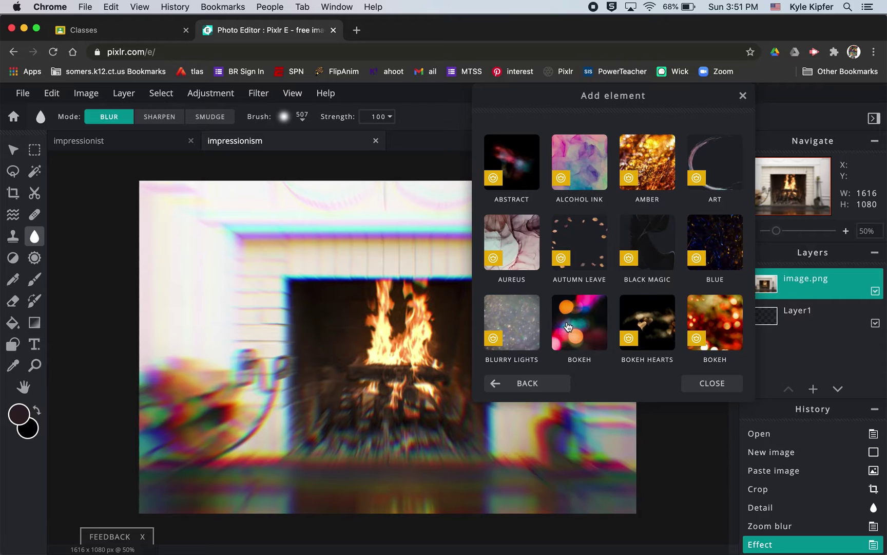
{"action": "scroll", "coordinate": [568, 327], "scroll_direction": "down", "scroll_amount": 5}
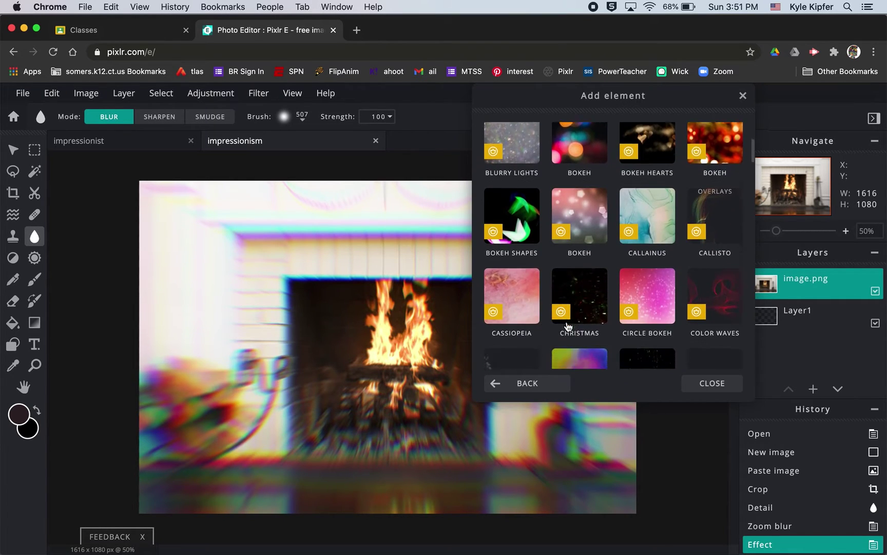
{"action": "scroll", "coordinate": [568, 326], "scroll_direction": "down", "scroll_amount": 4}
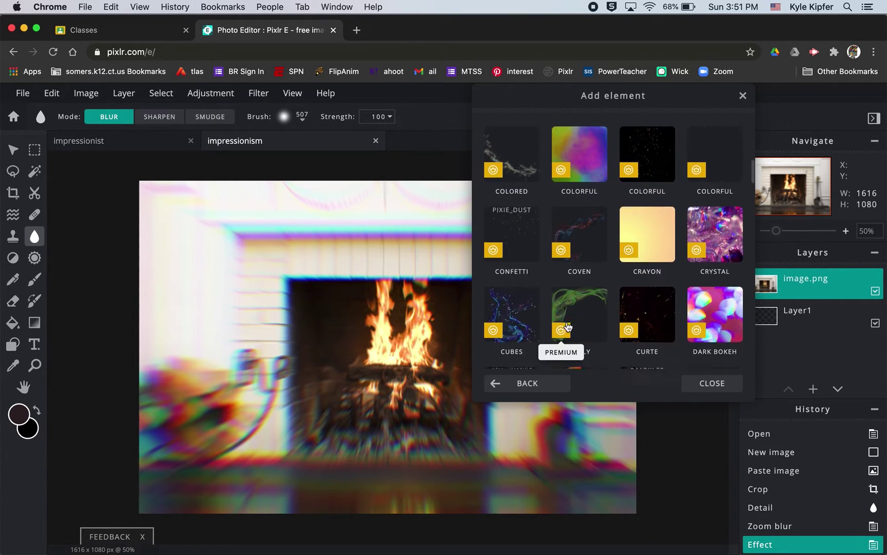
{"action": "scroll", "coordinate": [568, 327], "scroll_direction": "down", "scroll_amount": 4}
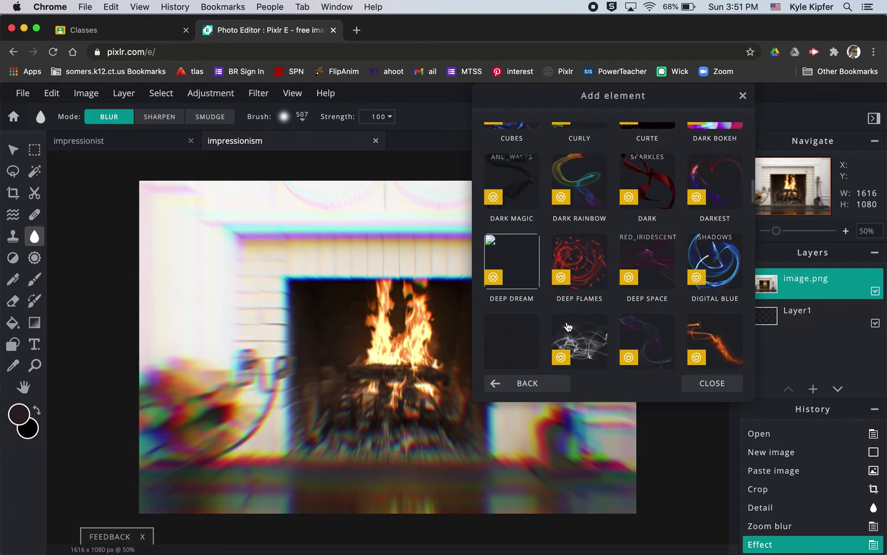
{"action": "scroll", "coordinate": [568, 327], "scroll_direction": "down", "scroll_amount": 4}
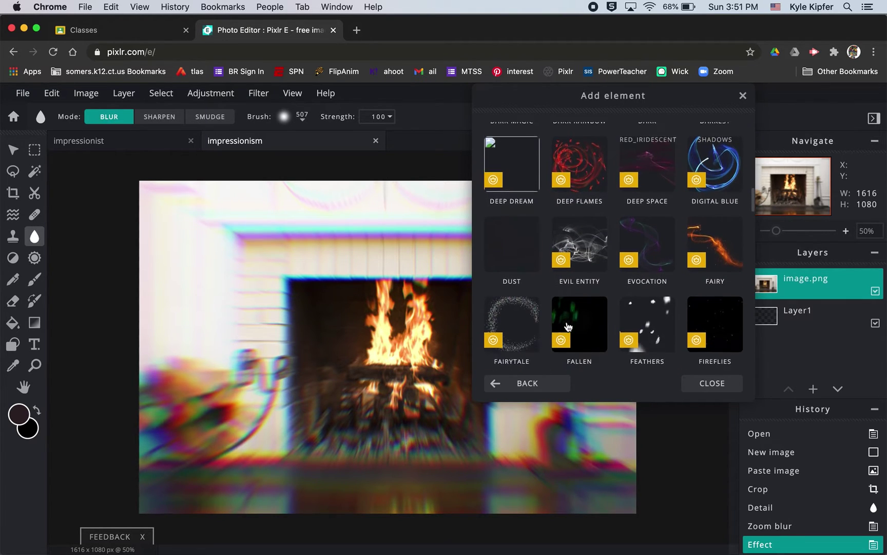
{"action": "scroll", "coordinate": [568, 326], "scroll_direction": "down", "scroll_amount": 3}
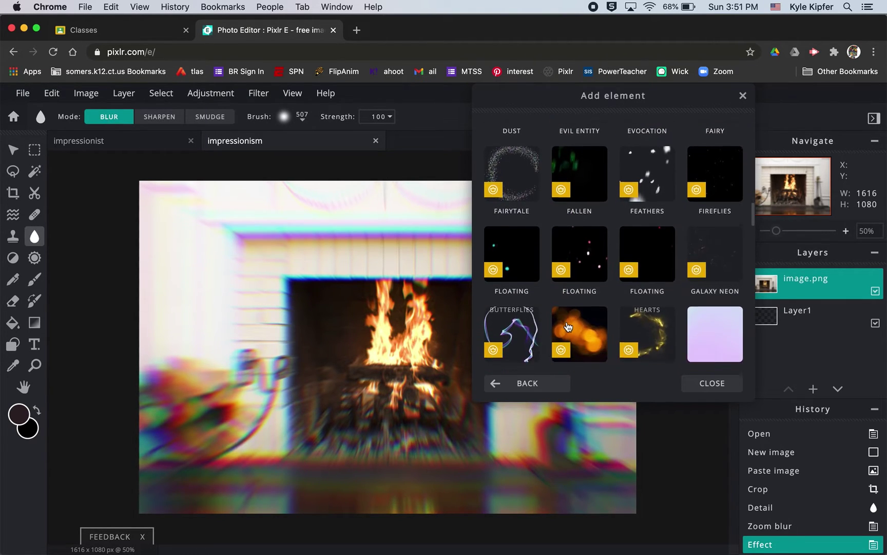
{"action": "scroll", "coordinate": [568, 326], "scroll_direction": "down", "scroll_amount": 3}
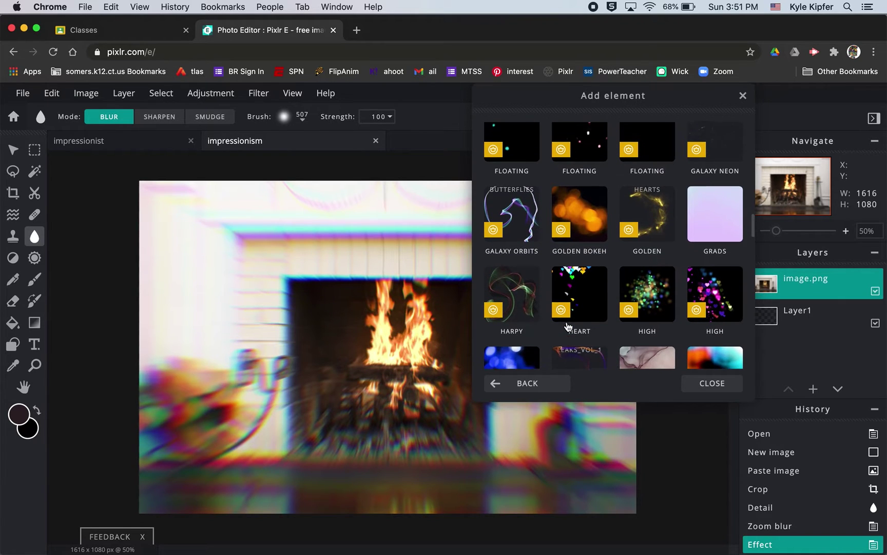
{"action": "scroll", "coordinate": [568, 327], "scroll_direction": "up", "scroll_amount": 20}
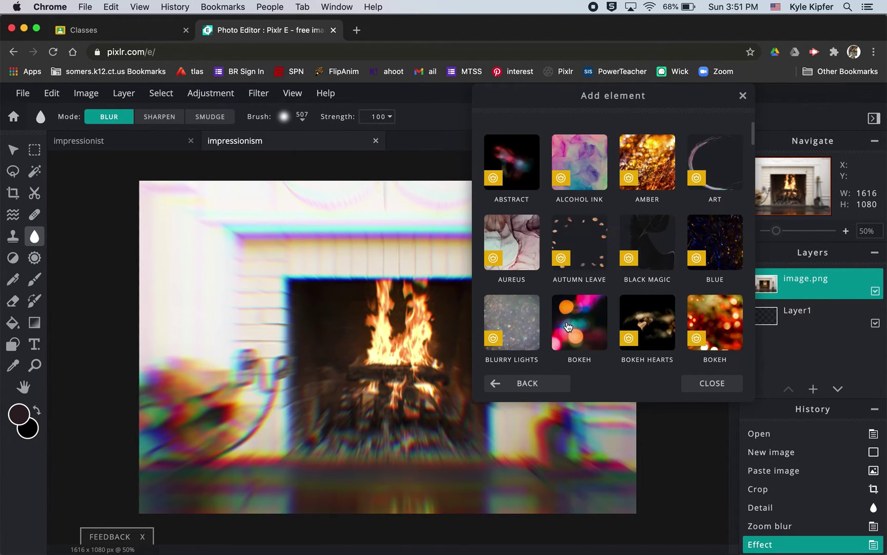
{"action": "scroll", "coordinate": [568, 327], "scroll_direction": "down", "scroll_amount": 1}
- Try the orange, pink sparkle and dark orange bokeh overlays over the photo
{"action": "left_click", "coordinate": [578, 298]}
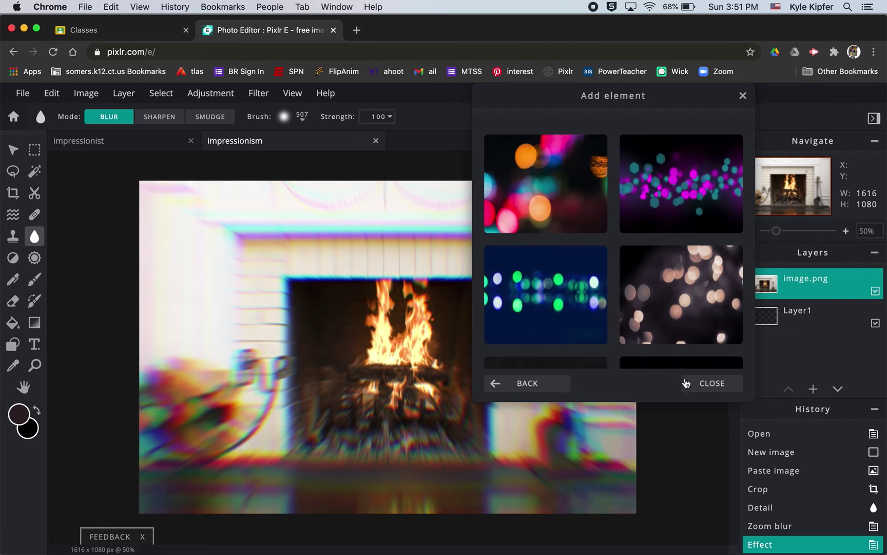
{"action": "scroll", "coordinate": [608, 226], "scroll_direction": "down", "scroll_amount": 4}
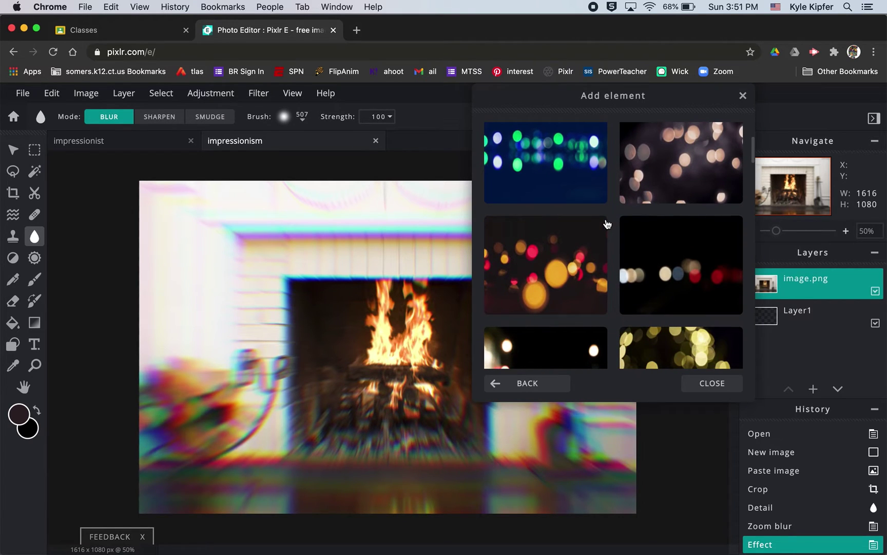
{"action": "left_click", "coordinate": [560, 272]}
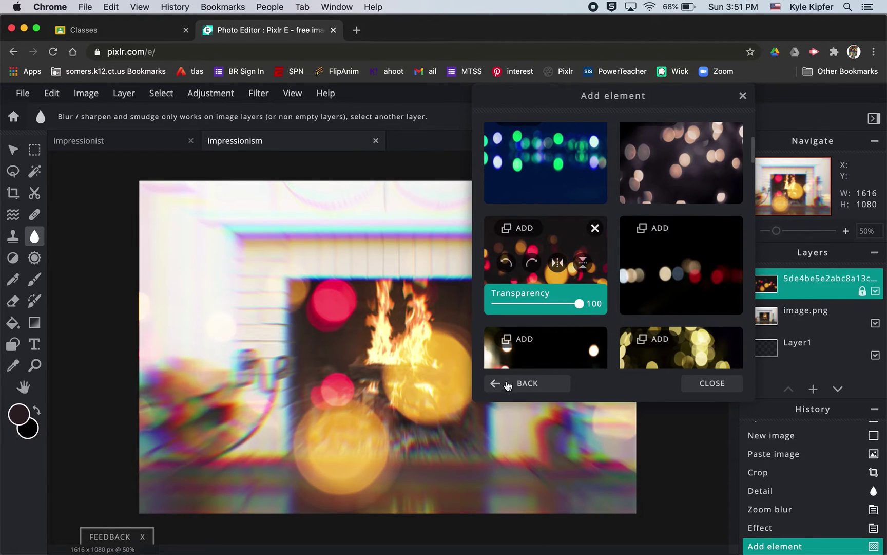
{"action": "scroll", "coordinate": [568, 272], "scroll_direction": "down", "scroll_amount": 2}
{"action": "scroll", "coordinate": [553, 268], "scroll_direction": "down", "scroll_amount": 3}
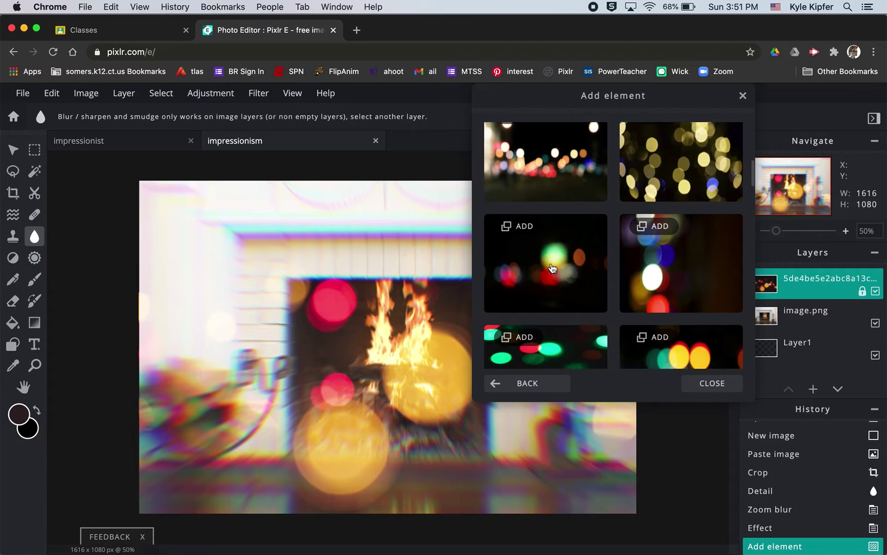
{"action": "scroll", "coordinate": [552, 267], "scroll_direction": "down", "scroll_amount": 10}
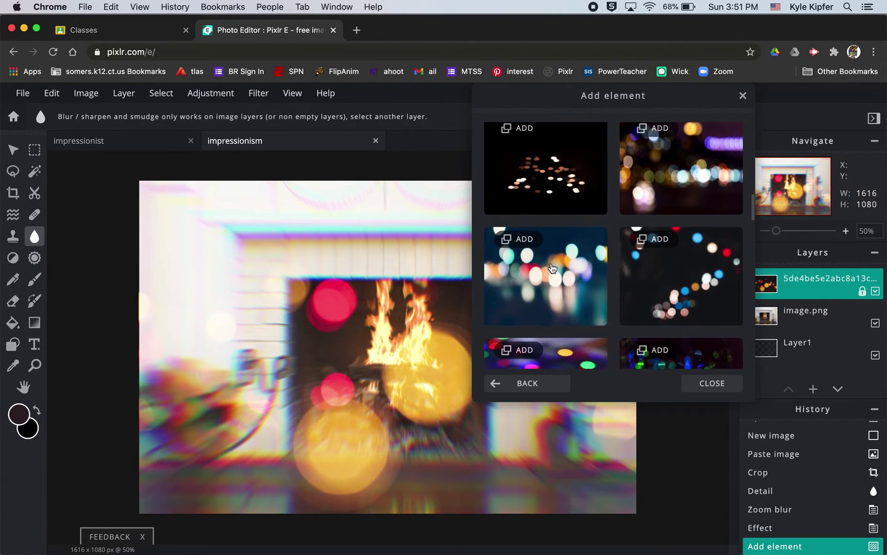
{"action": "scroll", "coordinate": [552, 267], "scroll_direction": "down", "scroll_amount": 3}
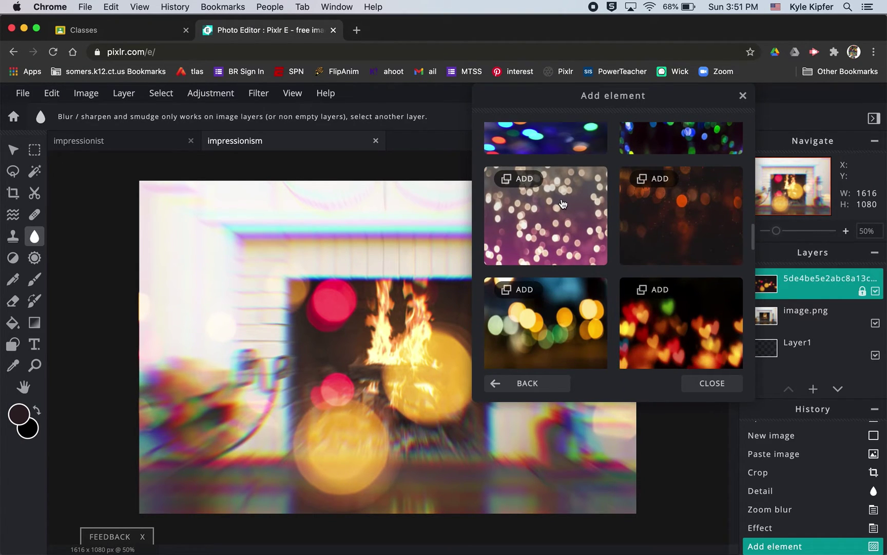
{"action": "left_click", "coordinate": [563, 204]}
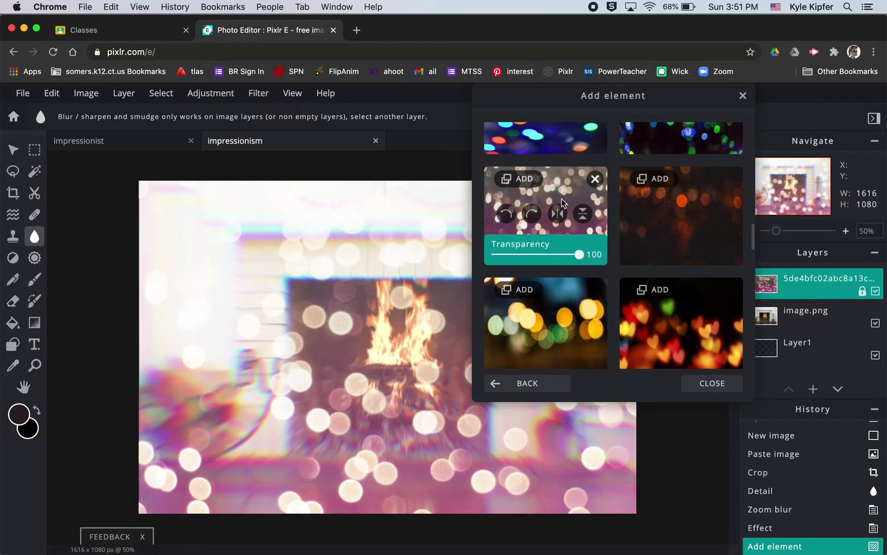
{"action": "left_click", "coordinate": [678, 226]}
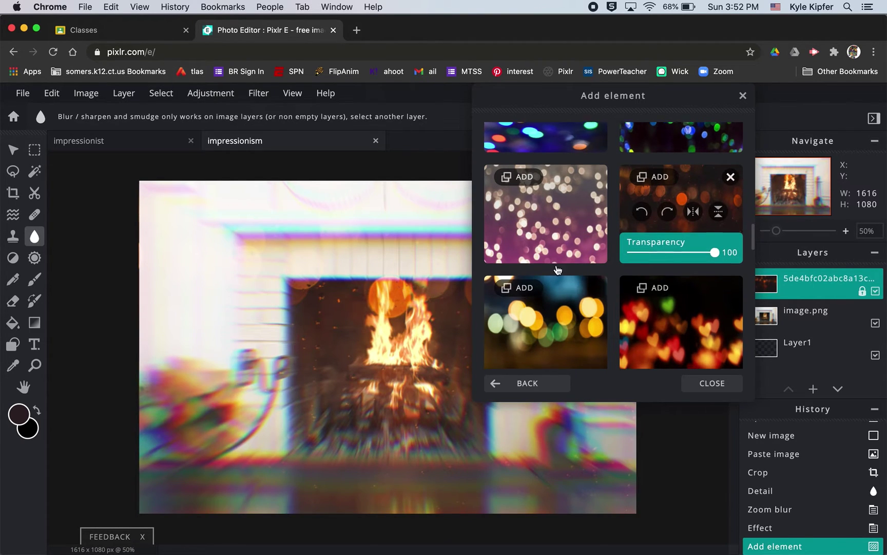
{"action": "scroll", "coordinate": [558, 264], "scroll_direction": "down", "scroll_amount": 2}
{"action": "scroll", "coordinate": [559, 258], "scroll_direction": "down", "scroll_amount": 3}
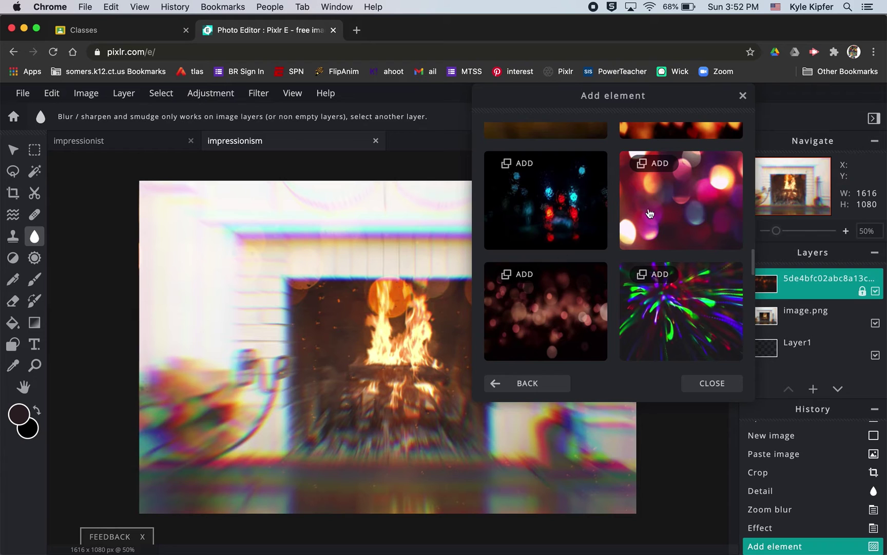
- Try the pink-purple and dark reddish bokeh overlays, fade the kept one slightly, and close the picker
{"action": "left_click", "coordinate": [672, 210]}
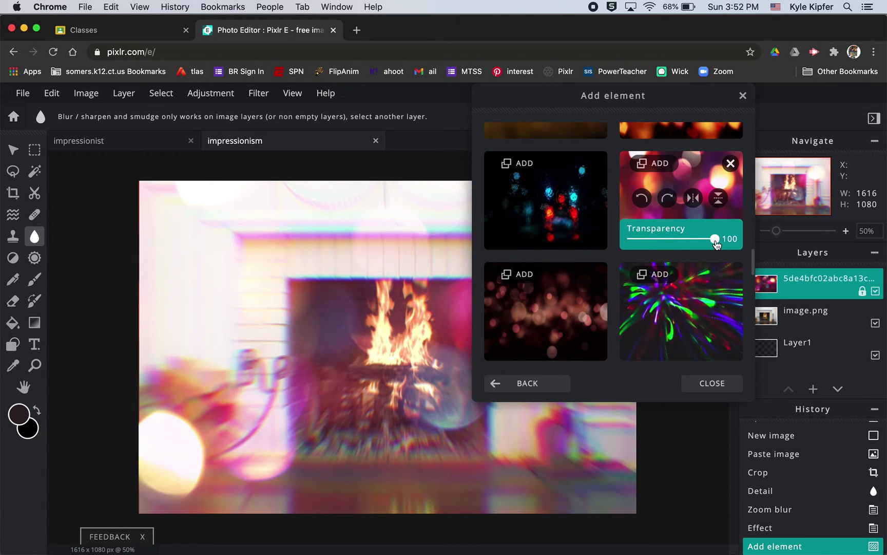
{"action": "left_click_drag", "start_coordinate": [714, 240], "coordinate": [683, 242]}
{"action": "left_click", "coordinate": [520, 327]}
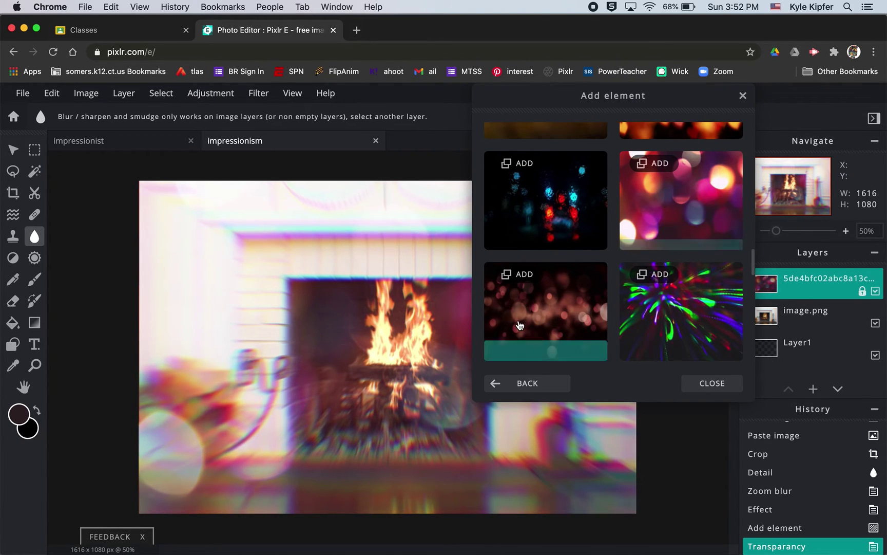
{"action": "scroll", "coordinate": [554, 253], "scroll_direction": "down", "scroll_amount": 3}
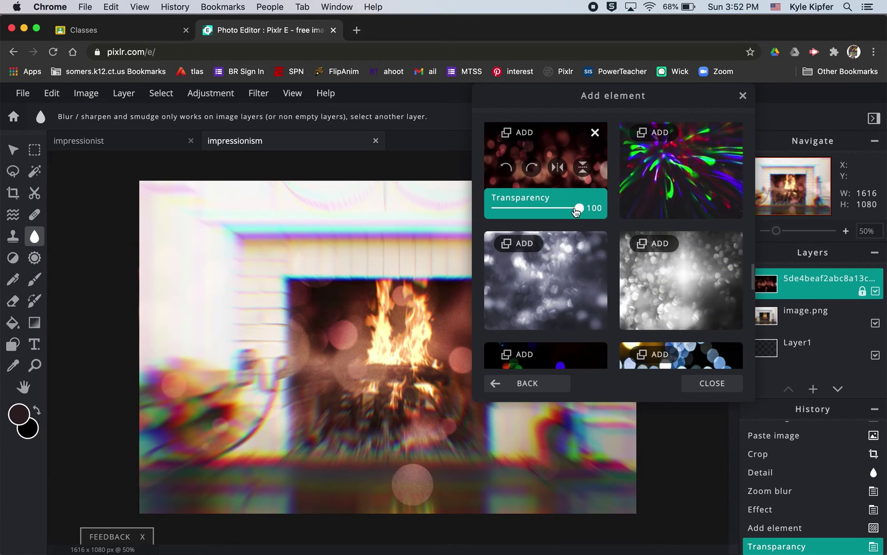
{"action": "left_click_drag", "start_coordinate": [579, 215], "coordinate": [611, 210]}
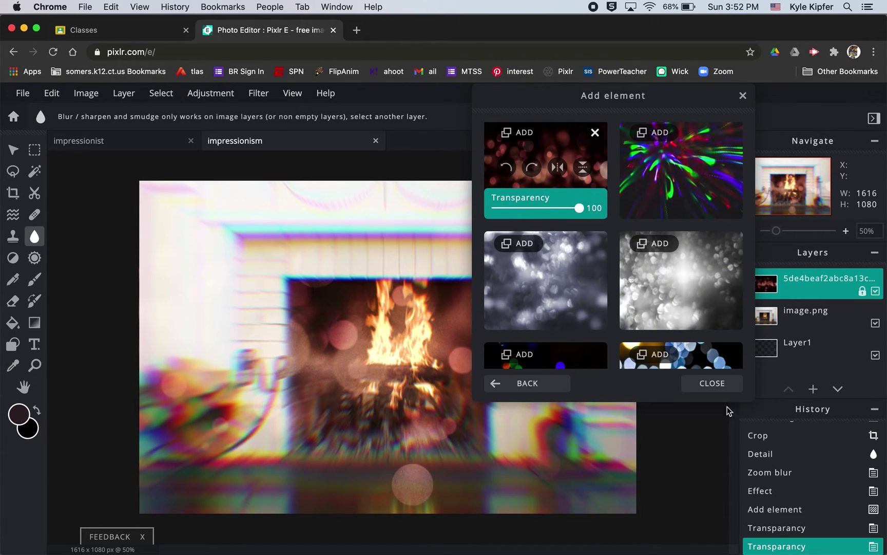
{"action": "left_click", "coordinate": [711, 385]}
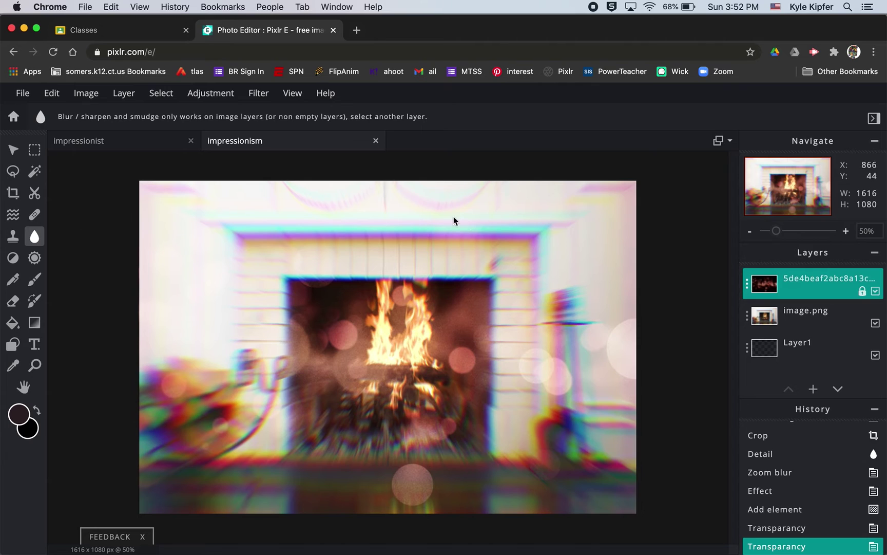
- Select the image.png photo layer after finding the filters unavailable on the current layer
{"action": "left_click", "coordinate": [221, 98]}
{"action": "left_click", "coordinate": [258, 94]}
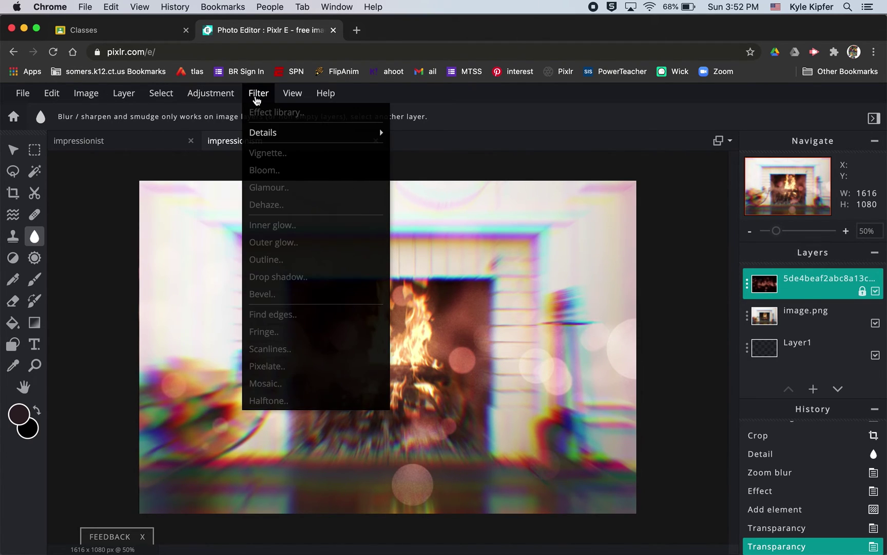
{"action": "left_click", "coordinate": [261, 99]}
{"action": "left_click", "coordinate": [262, 99]}
{"action": "left_click", "coordinate": [261, 98]}
{"action": "left_click", "coordinate": [816, 321]}
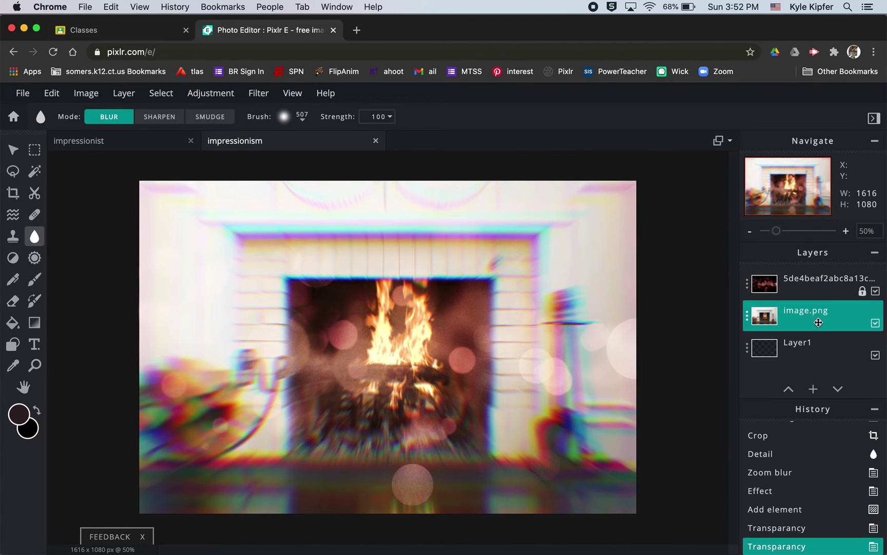
- Preview a Vignette filter on the fireplace photo with Amount set to 43
{"action": "left_click", "coordinate": [210, 95]}
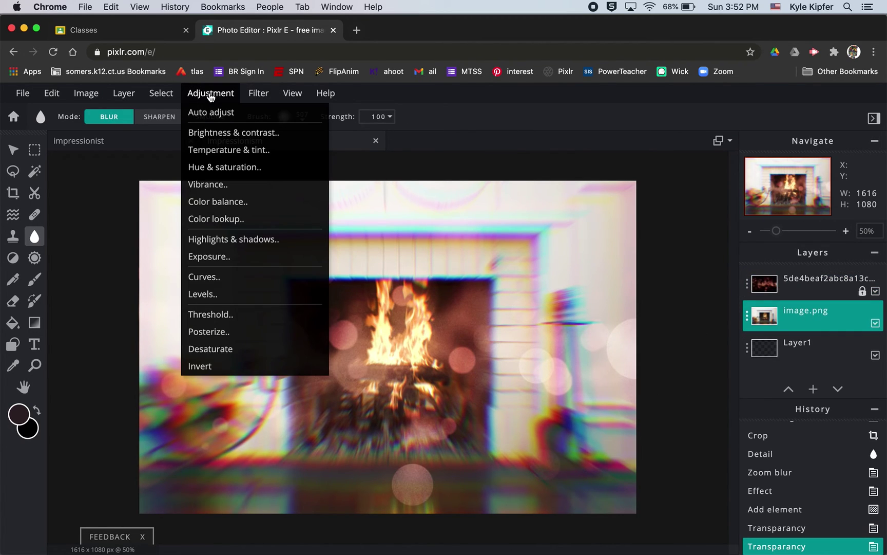
{"action": "mouse_move", "coordinate": [251, 102]}
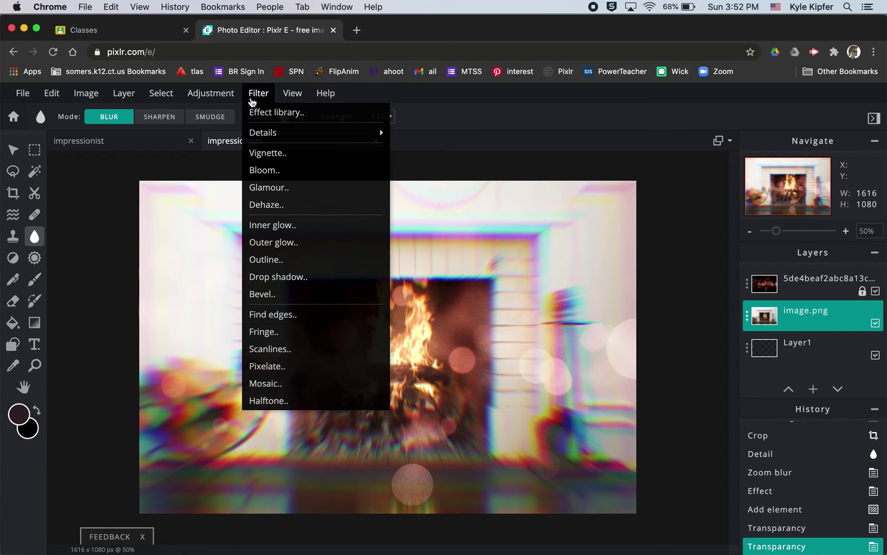
{"action": "left_click", "coordinate": [273, 156]}
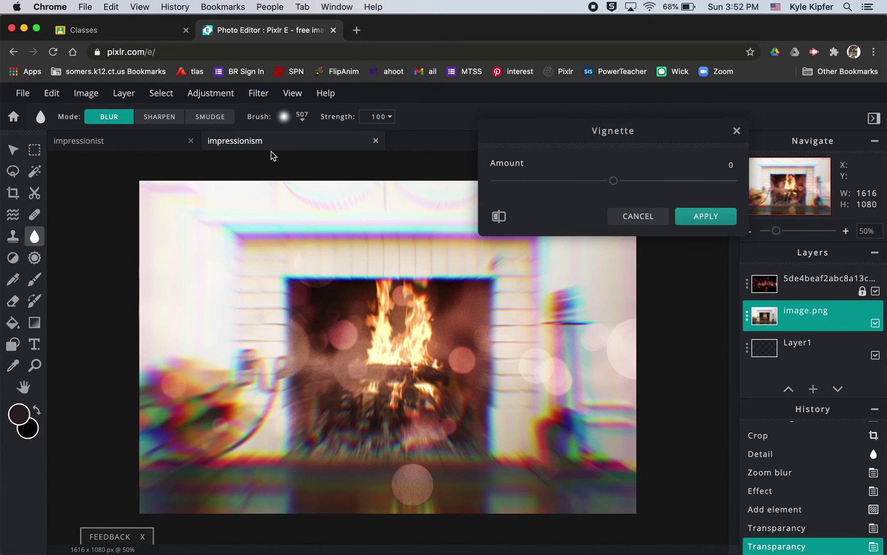
{"action": "left_click_drag", "start_coordinate": [615, 181], "coordinate": [666, 188]}
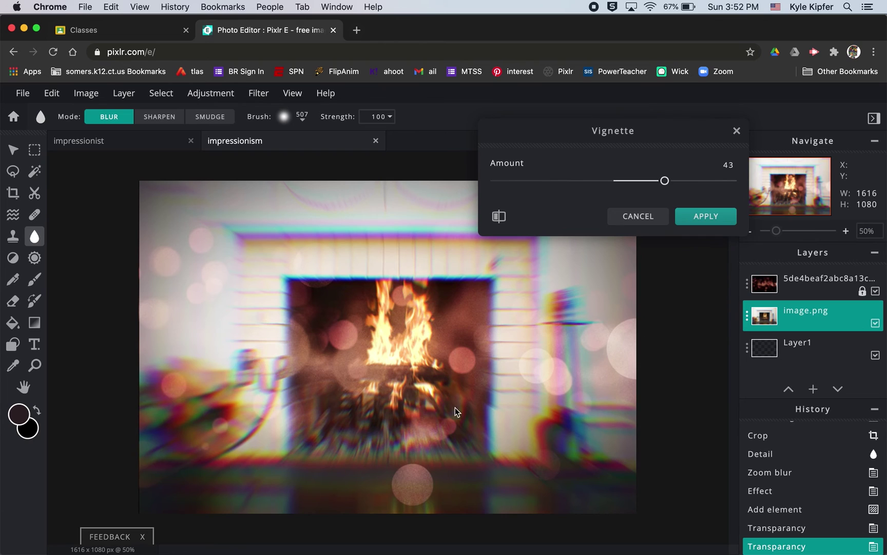
- Apply the amount-43 vignette to the fireplace photo
{"action": "left_click", "coordinate": [719, 218]}
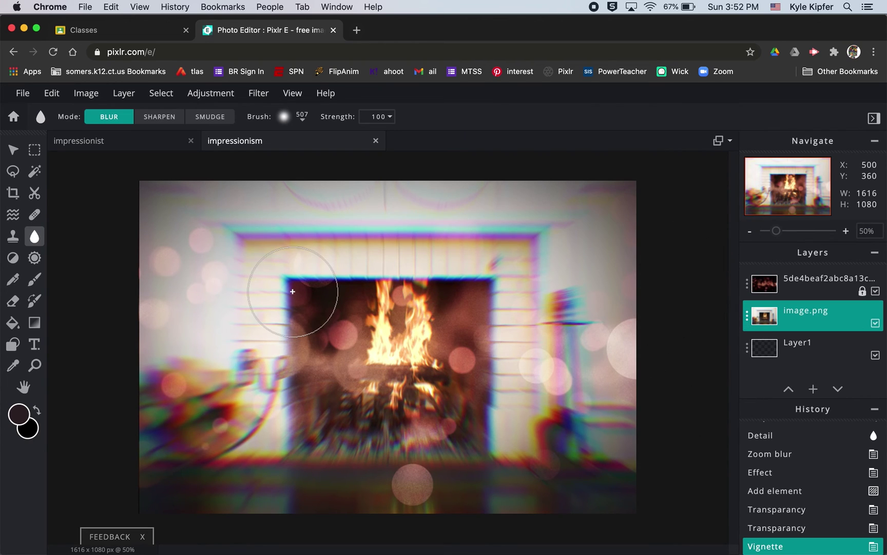